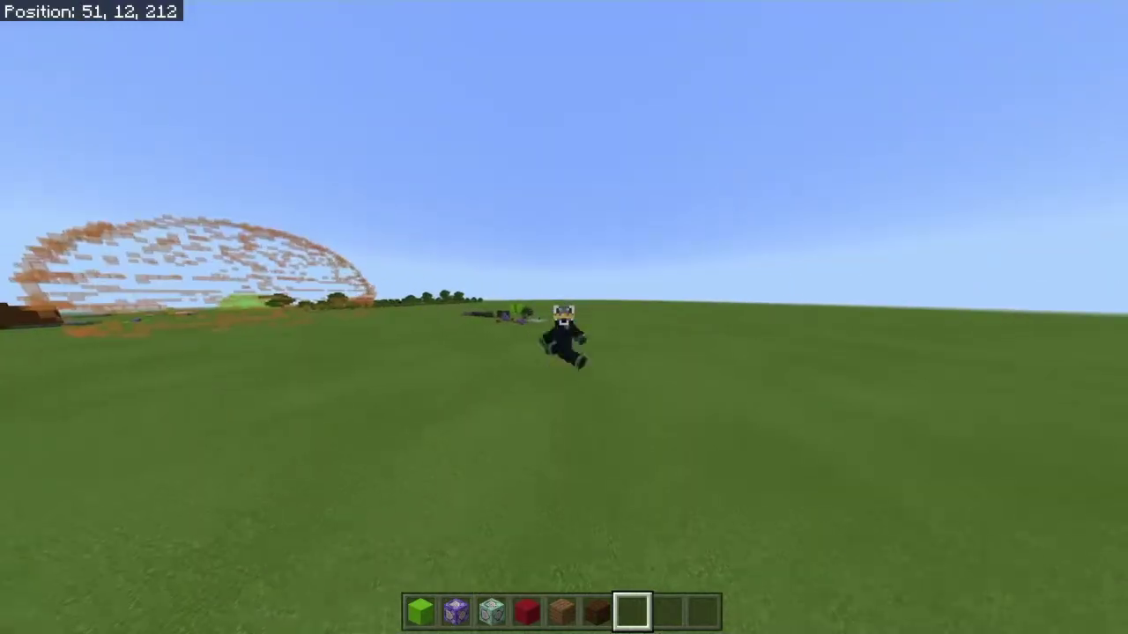
Fly over to the lime and red parkour course and switch to first-person view
key("w")
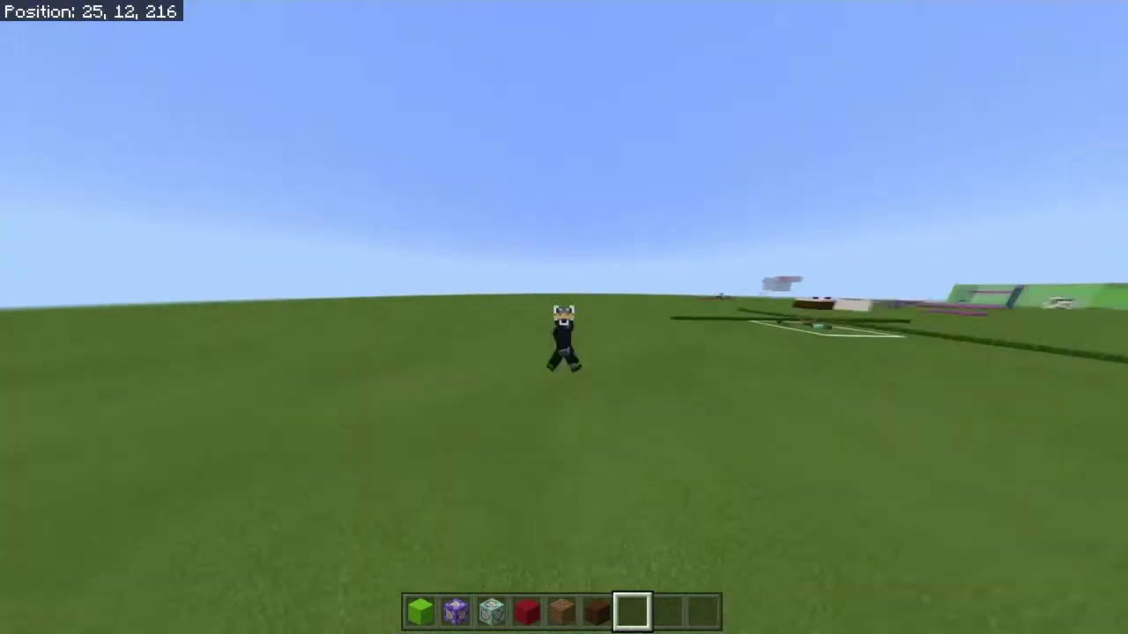
key("w")
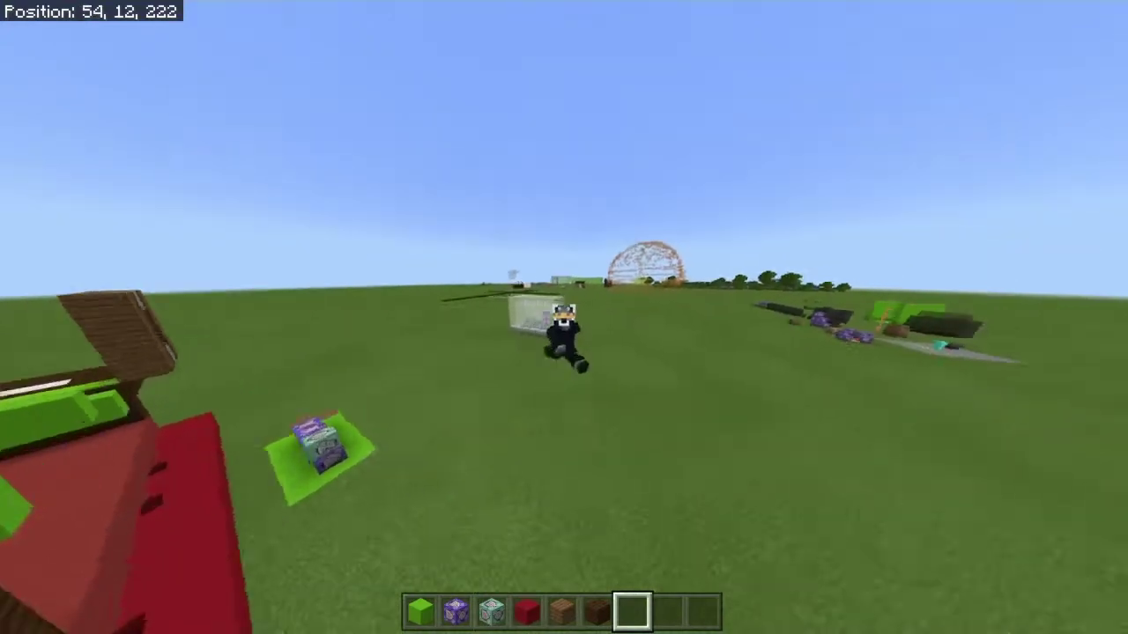
key("F5")
key("w")
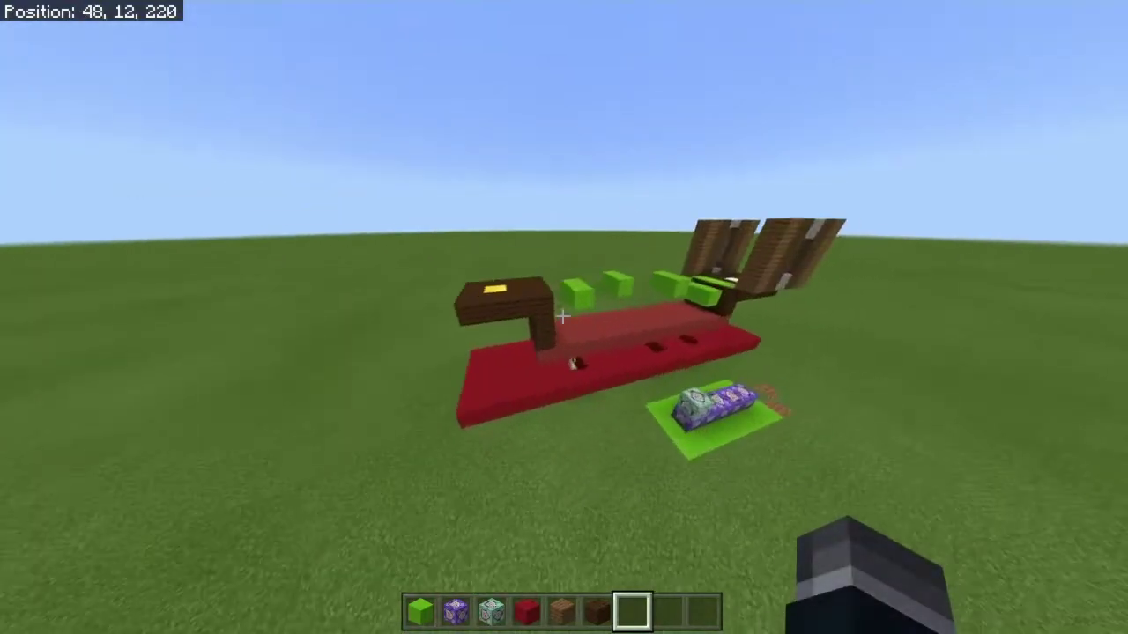
key("d")
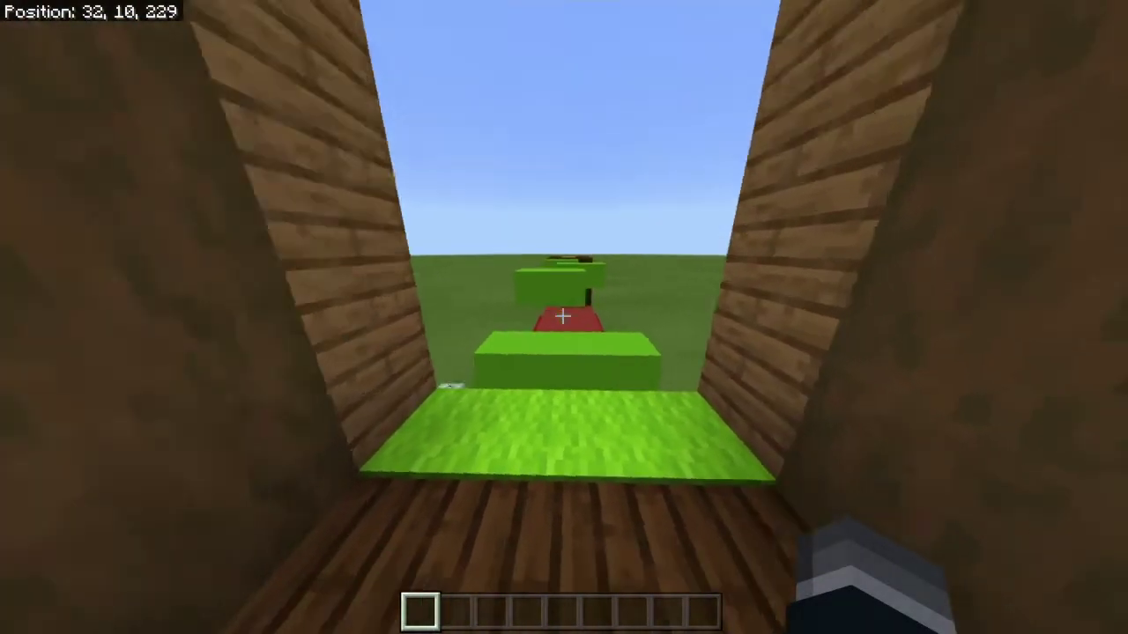
Walk off the dark wood start platform and jump forward across the floating lime platforms to demonstrate the parkour course
key("w")
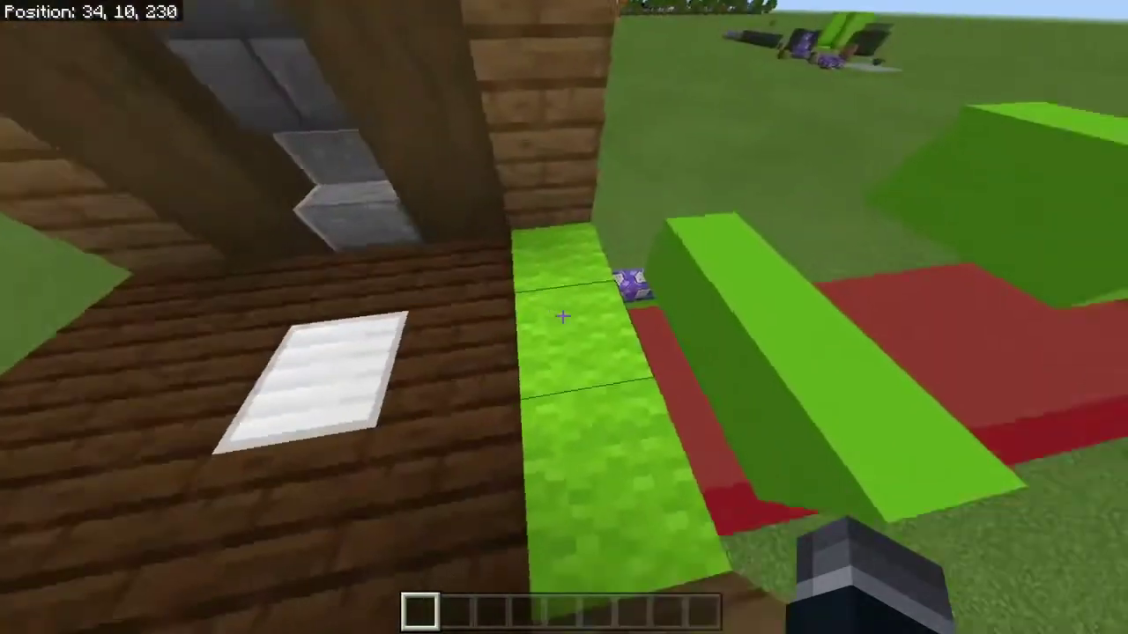
key("w")
key("space")
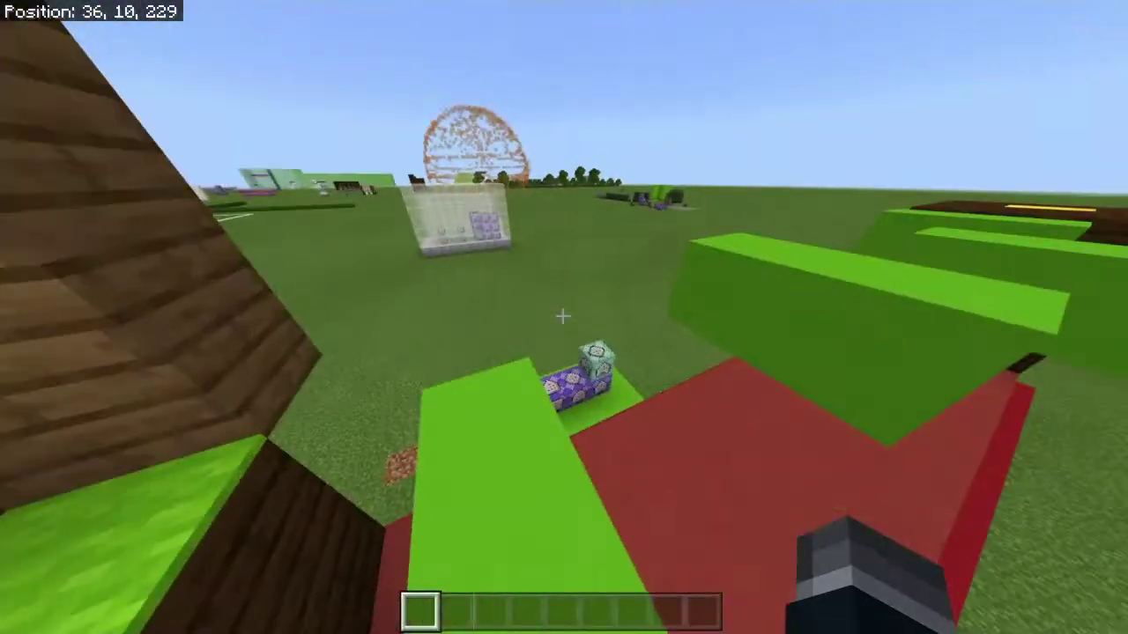
key("w")
key("space")
key("w")
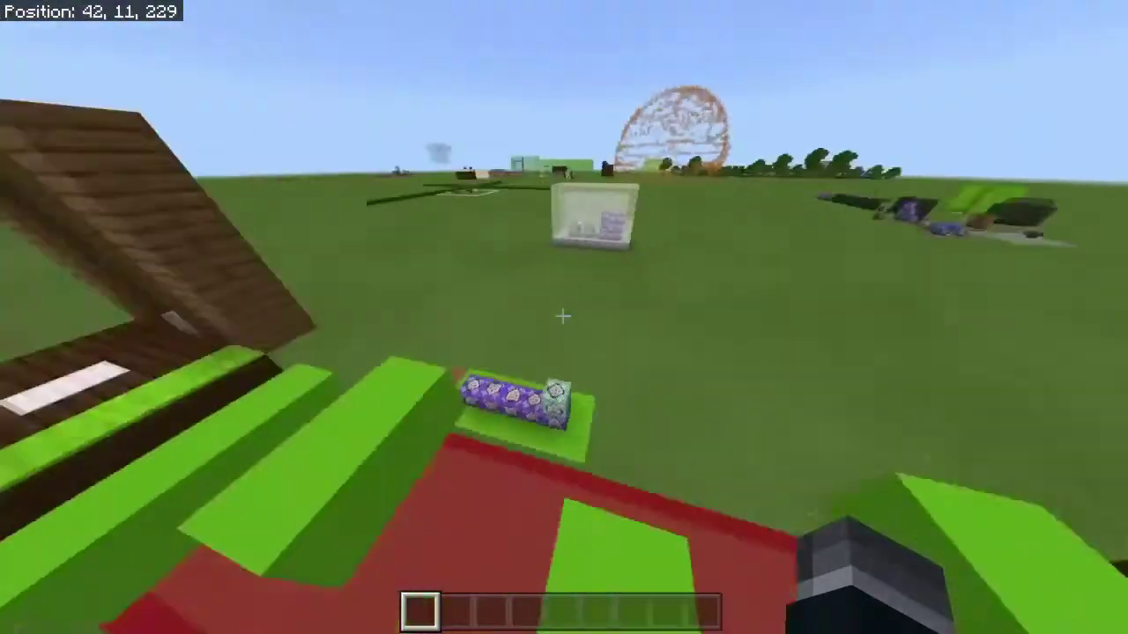
key("s")
key("shift")
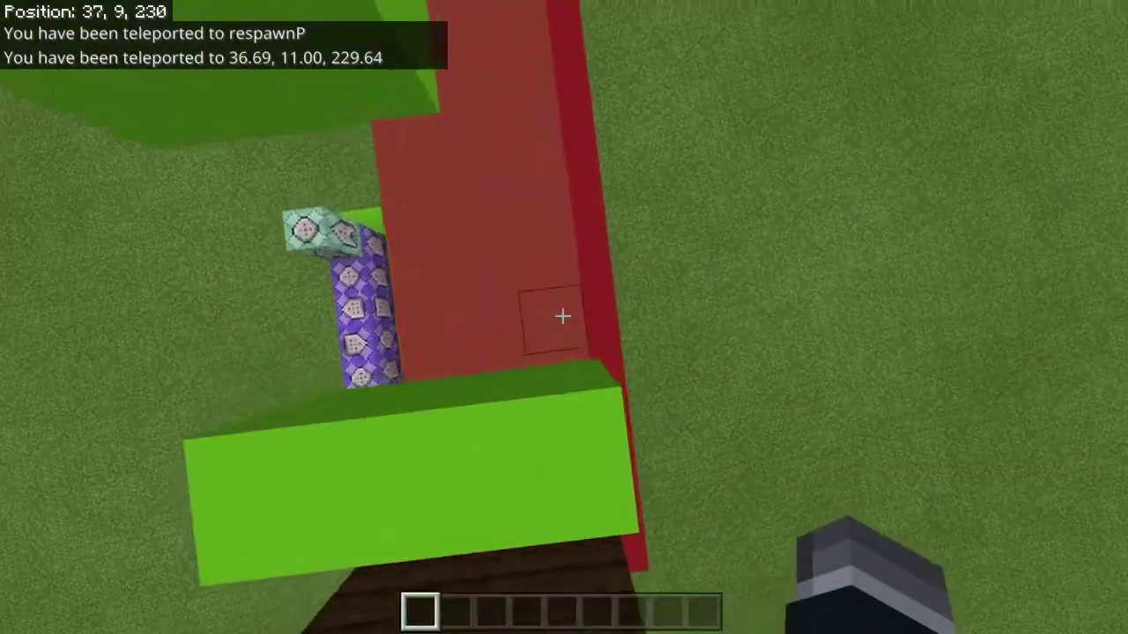
Examine the command block row, the armor stand and the red strip beneath the platforms from the side of the course
key("a")
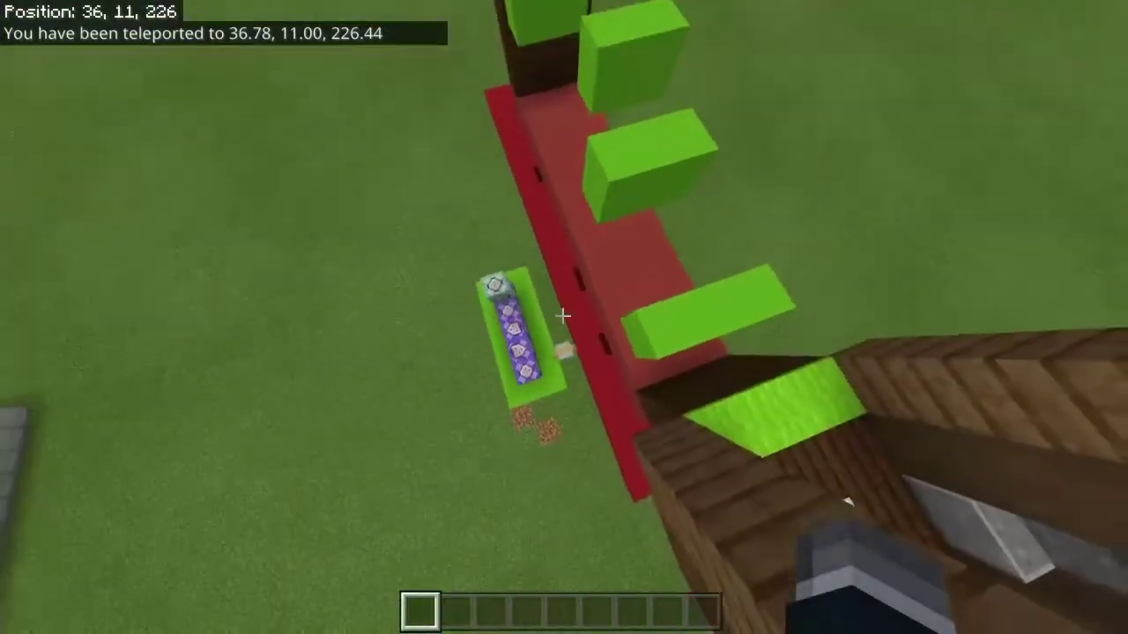
key("a")
key("s")
key("a")
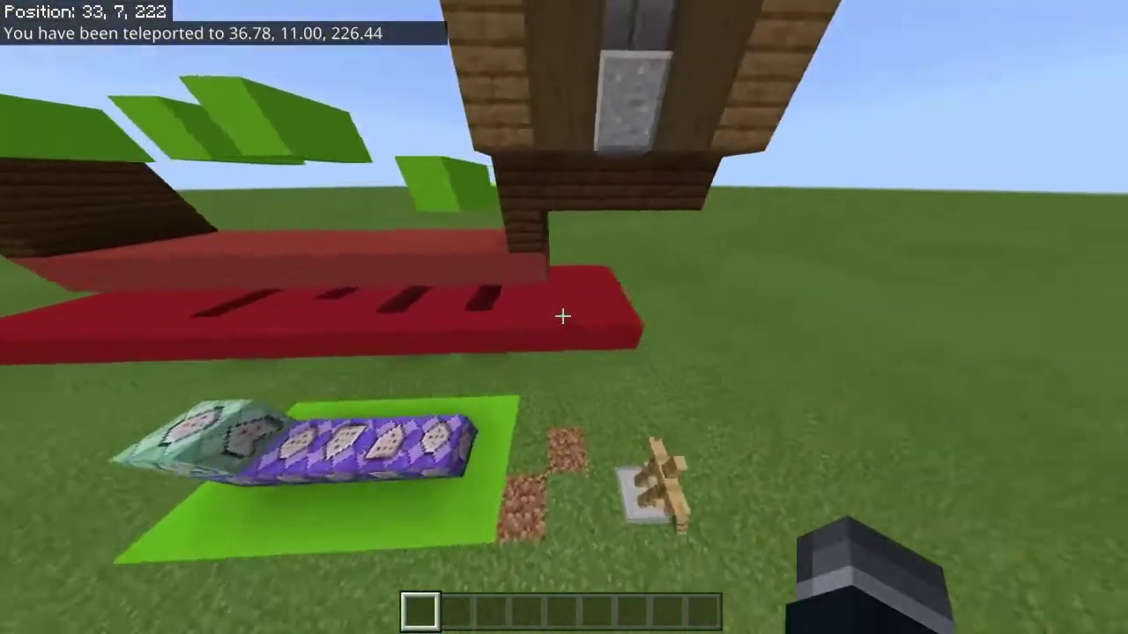
key("w")
key("w")
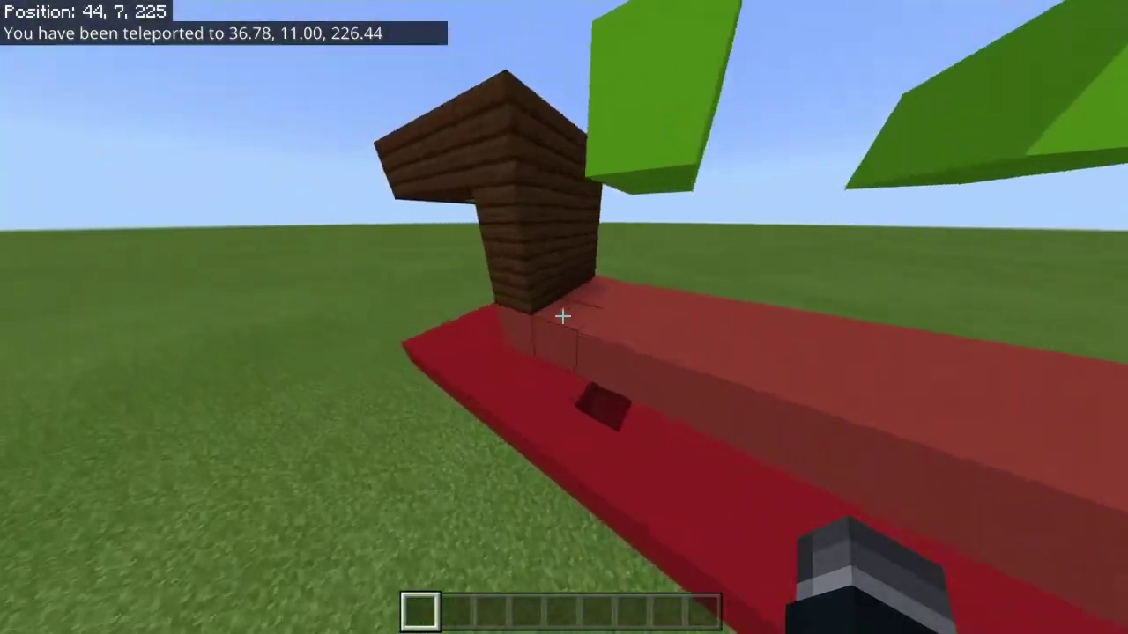
key("w")
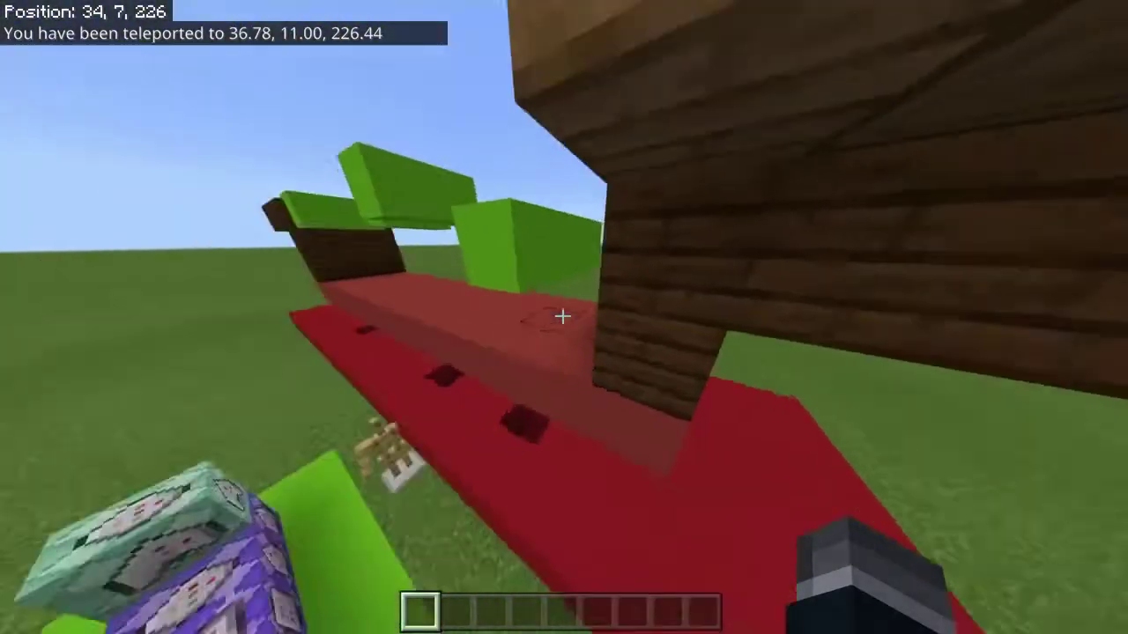
Move along the lime platforms while watching the armor stand down beside the red strip
key("a")
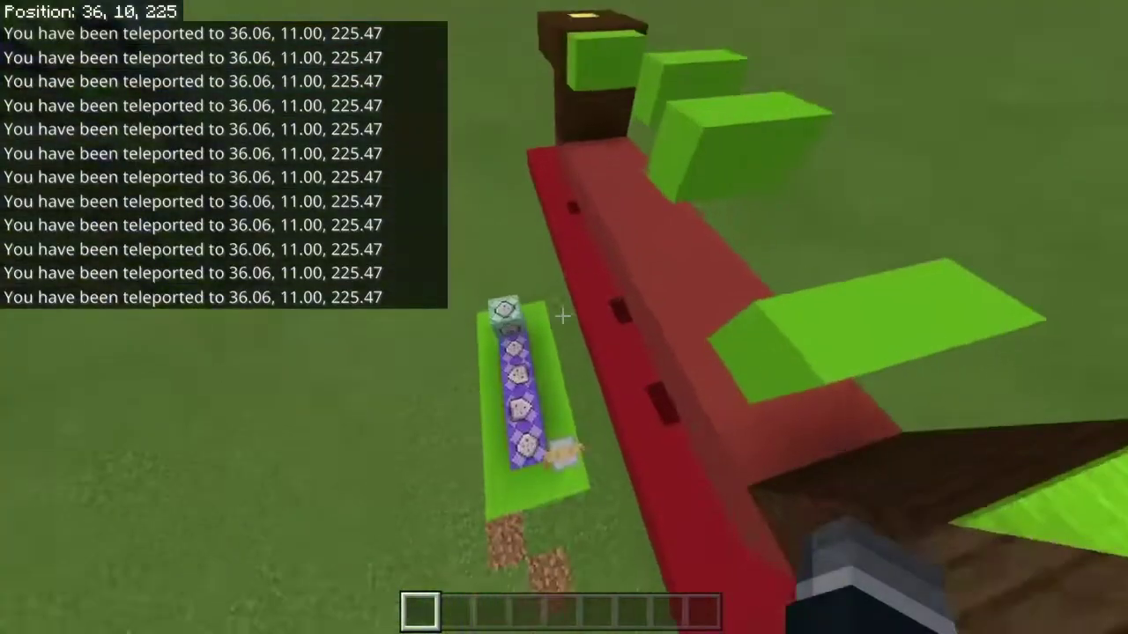
key("s")
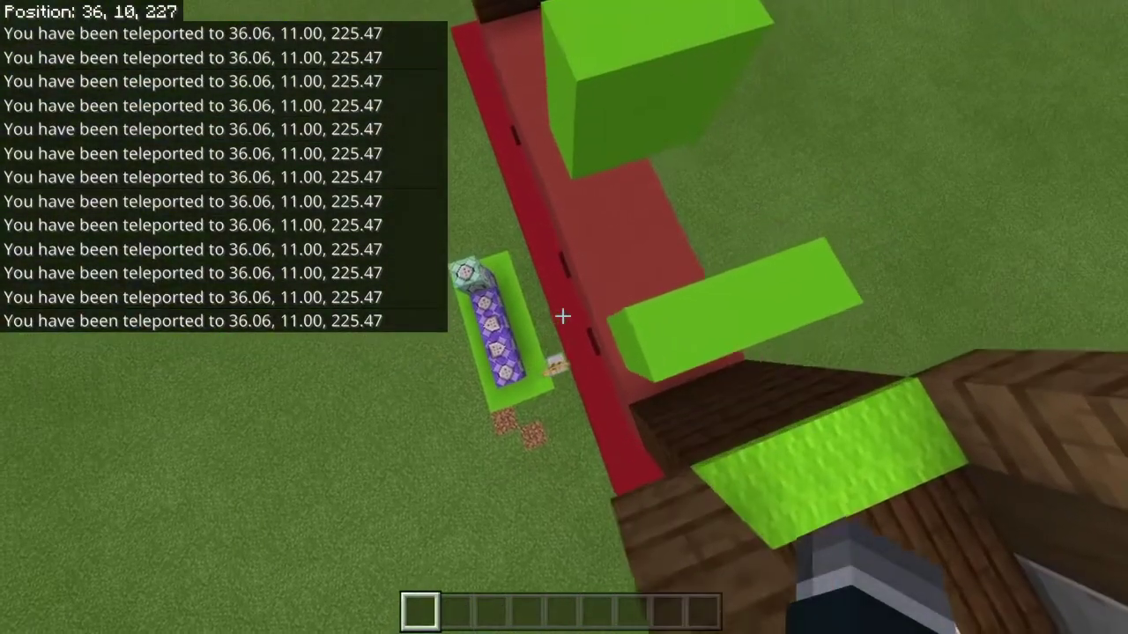
key("a")
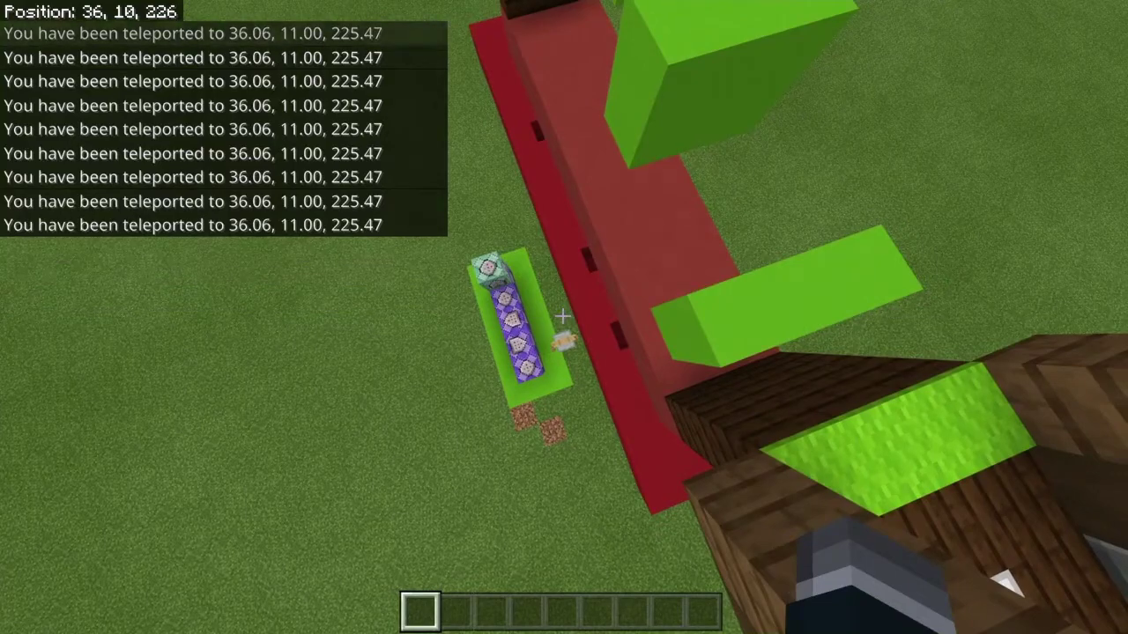
key("a")
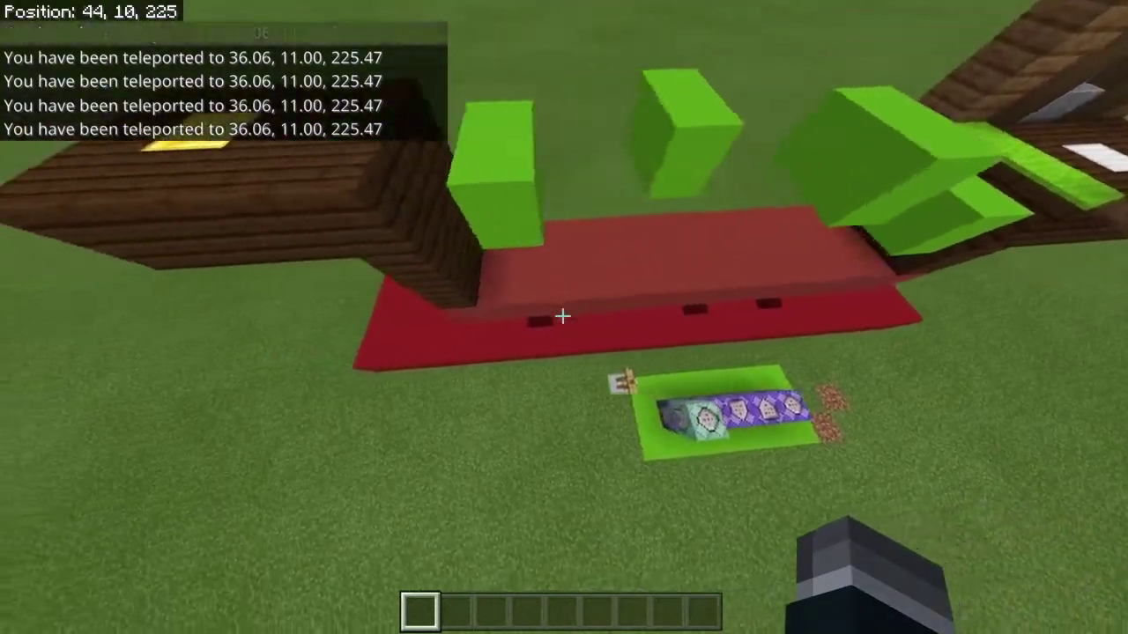
key("d")
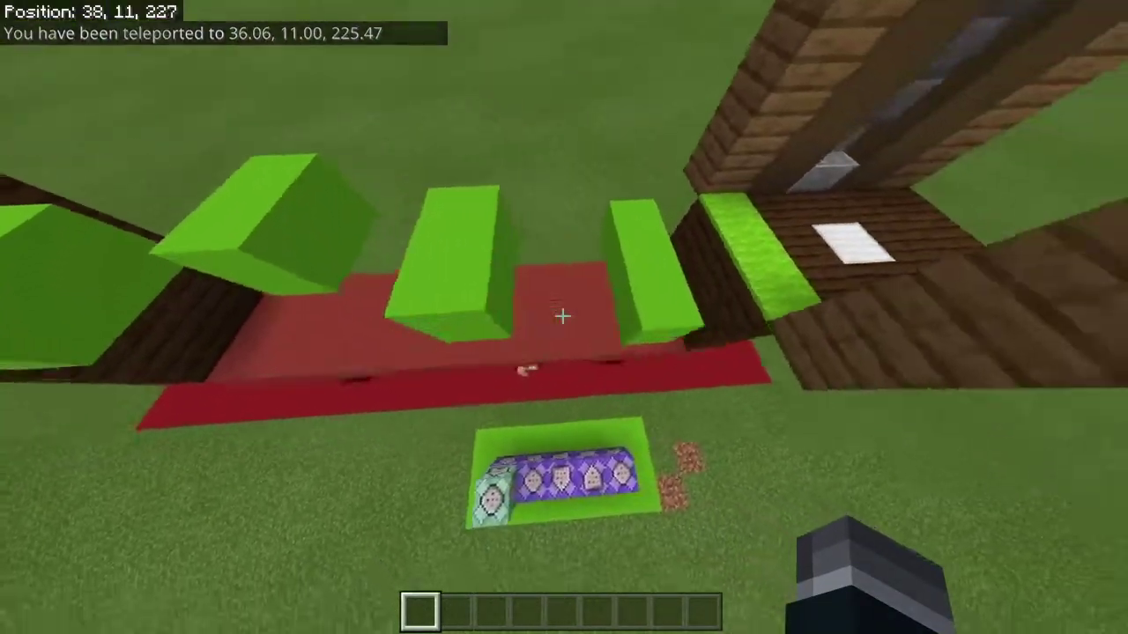
key("s")
key("a")
key("w")
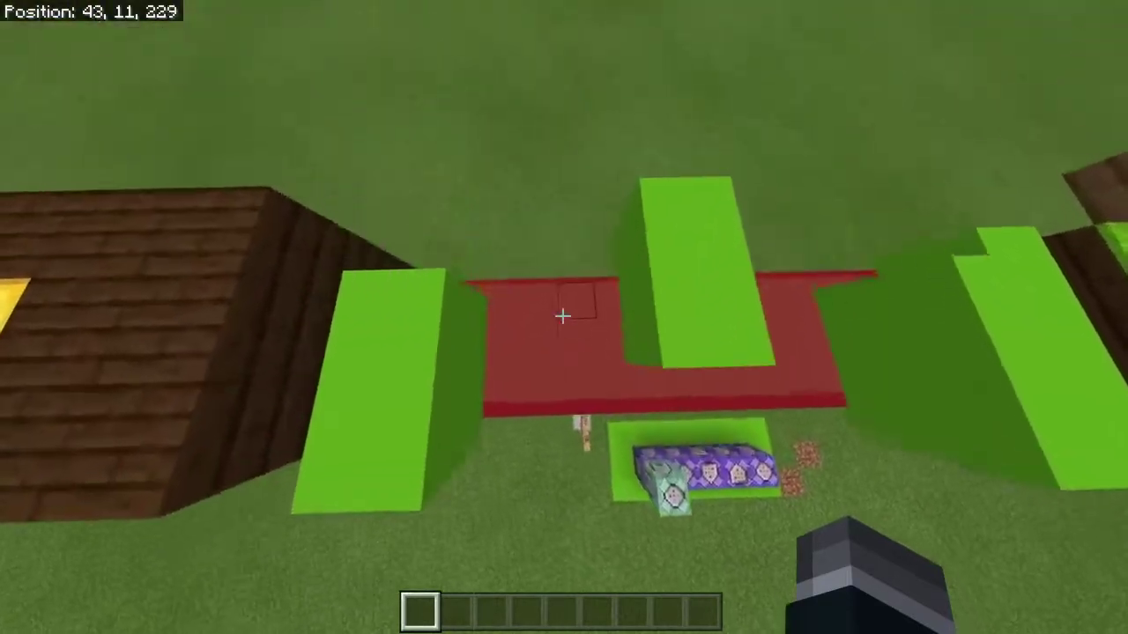
key("w")
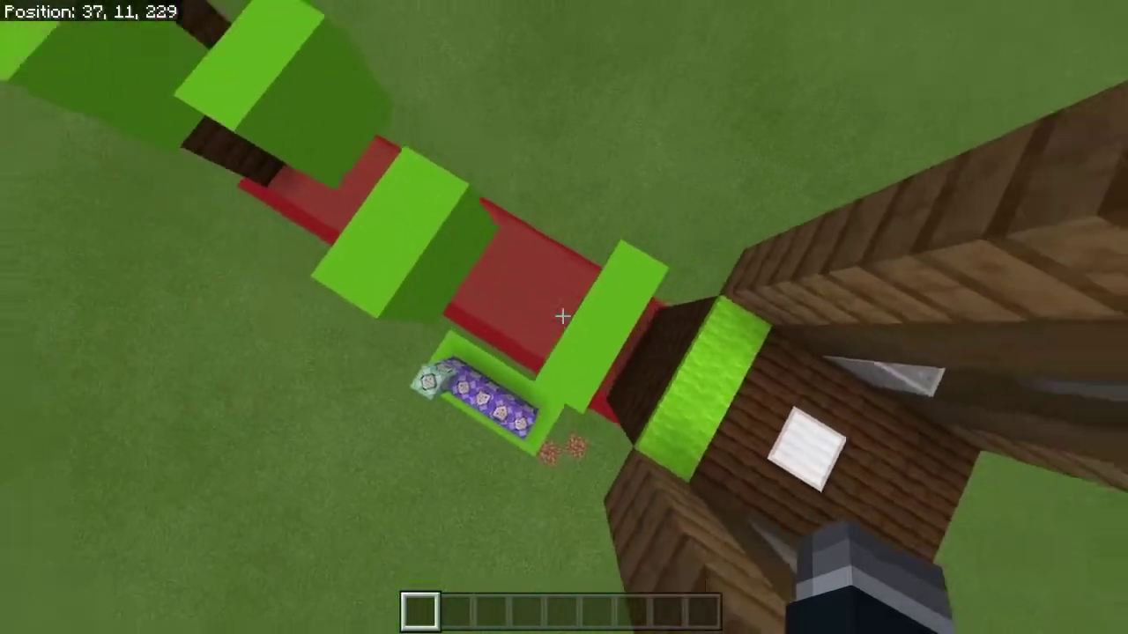
Test falling off the first lime platform in third-person view, and return to first-person view
key("F5")
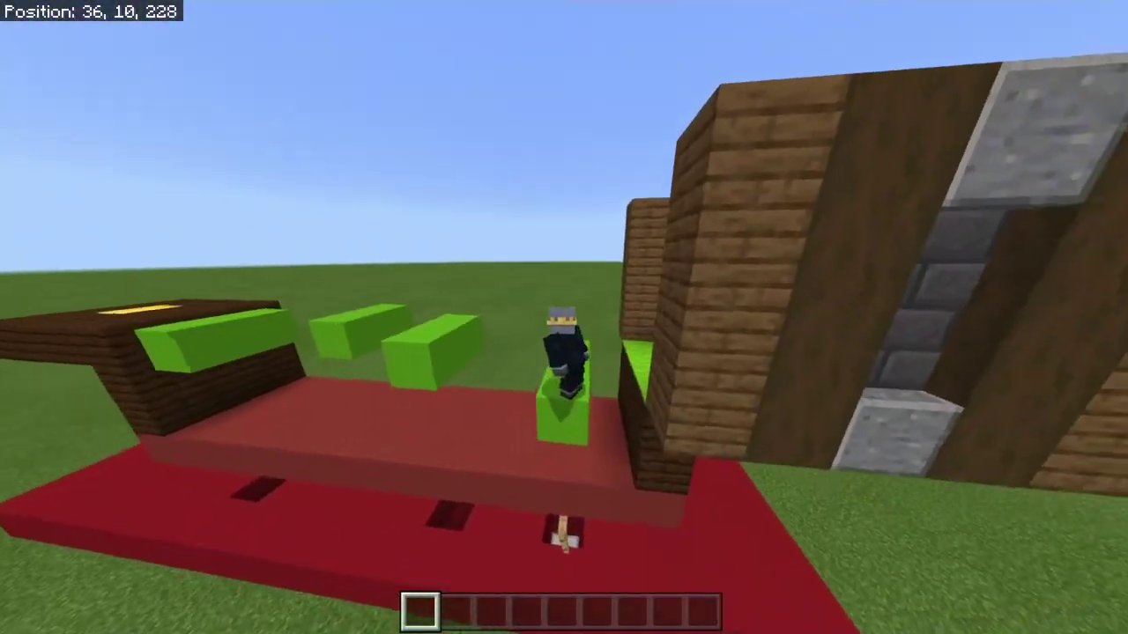
key("w")
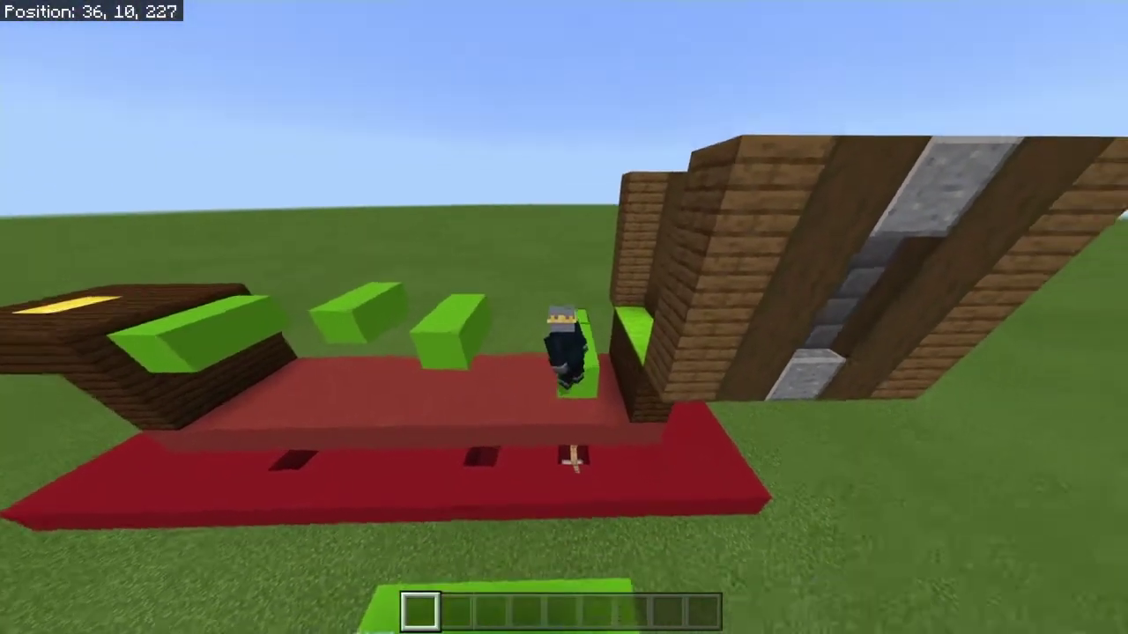
key("s")
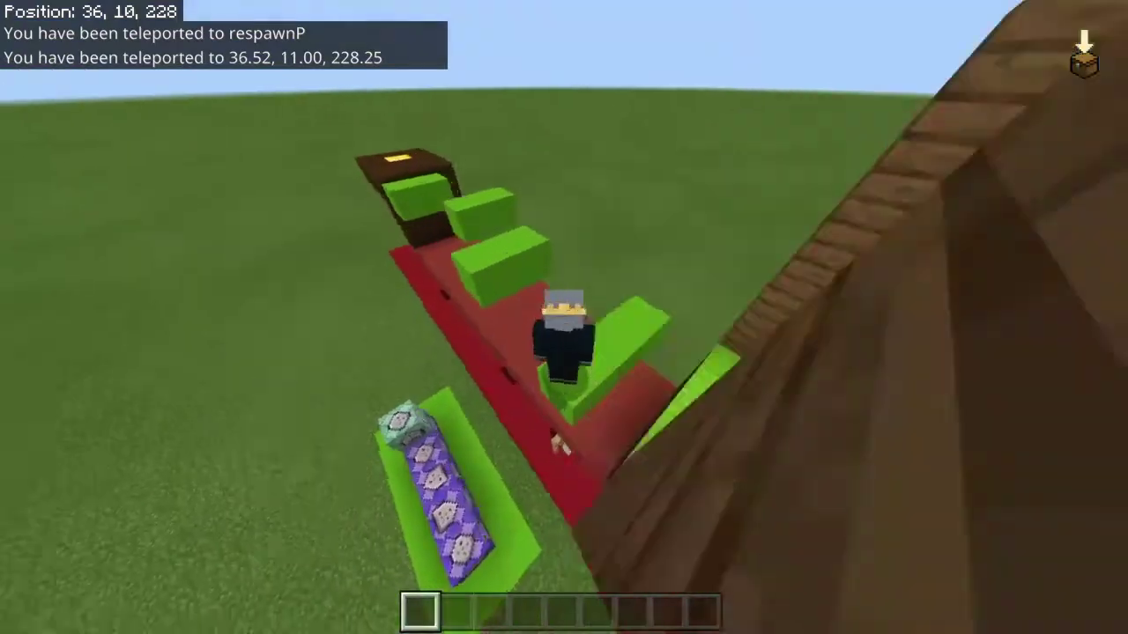
key("F5")
key("F5")
key("s")
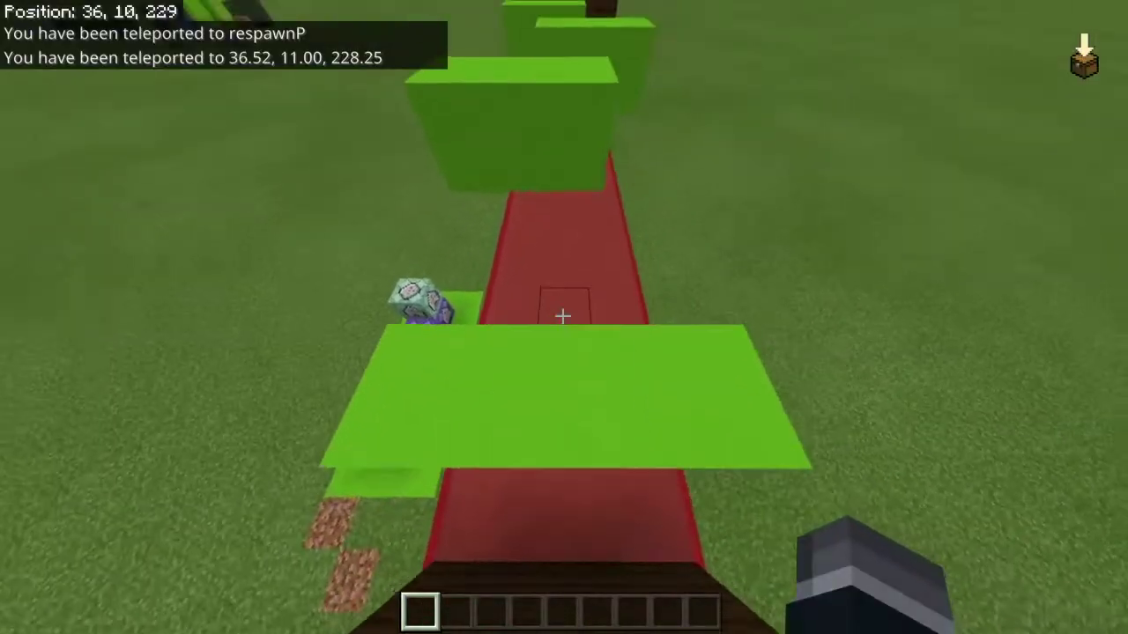
Jump forward along the lime platforms and drop onto the red strip to test the checkpoint respawn
key("w")
key("space")
key("space")
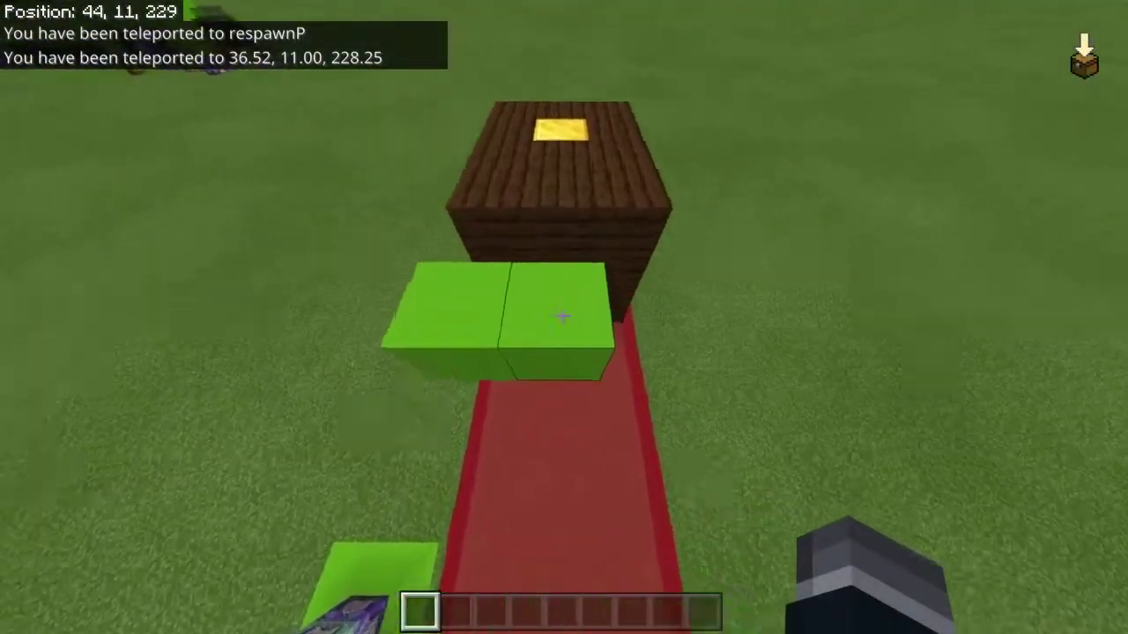
key("w")
key("space")
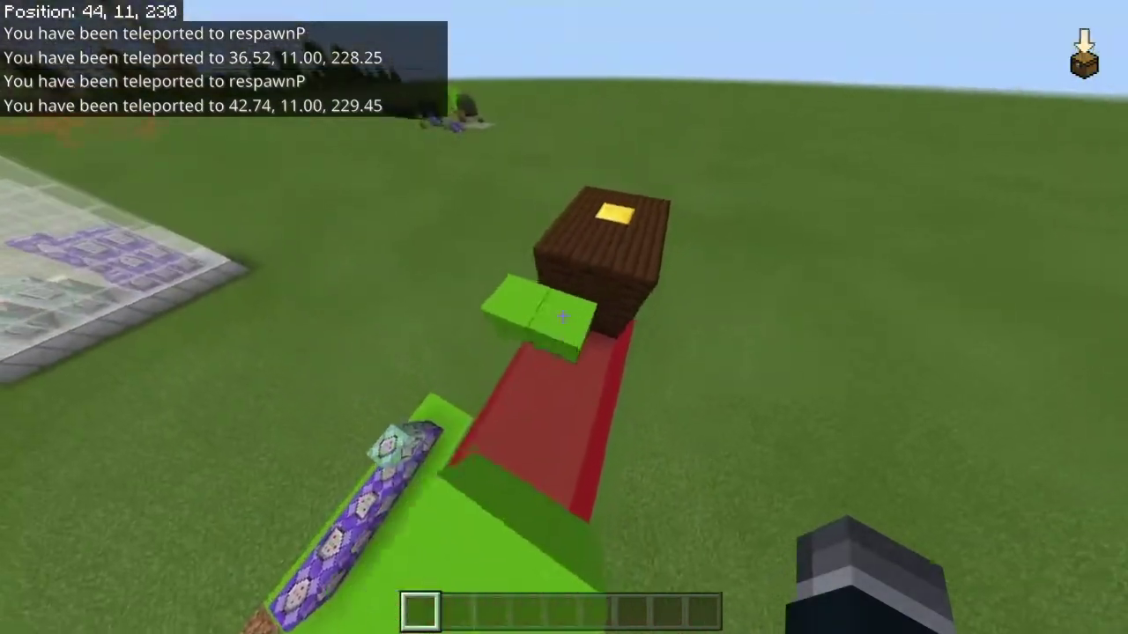
key("w")
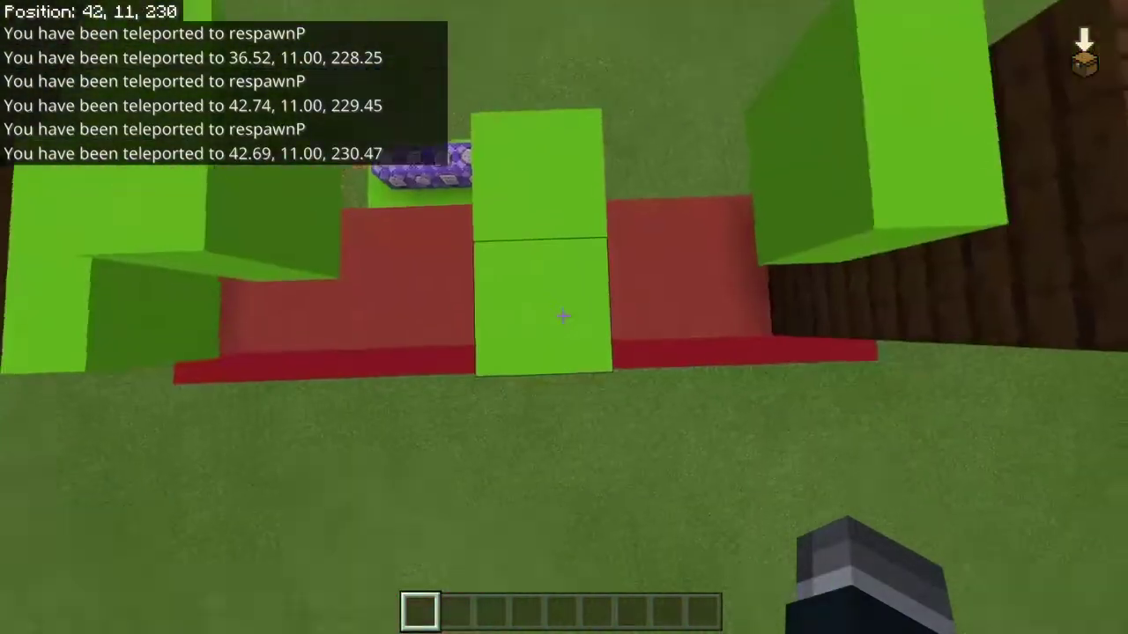
key("w")
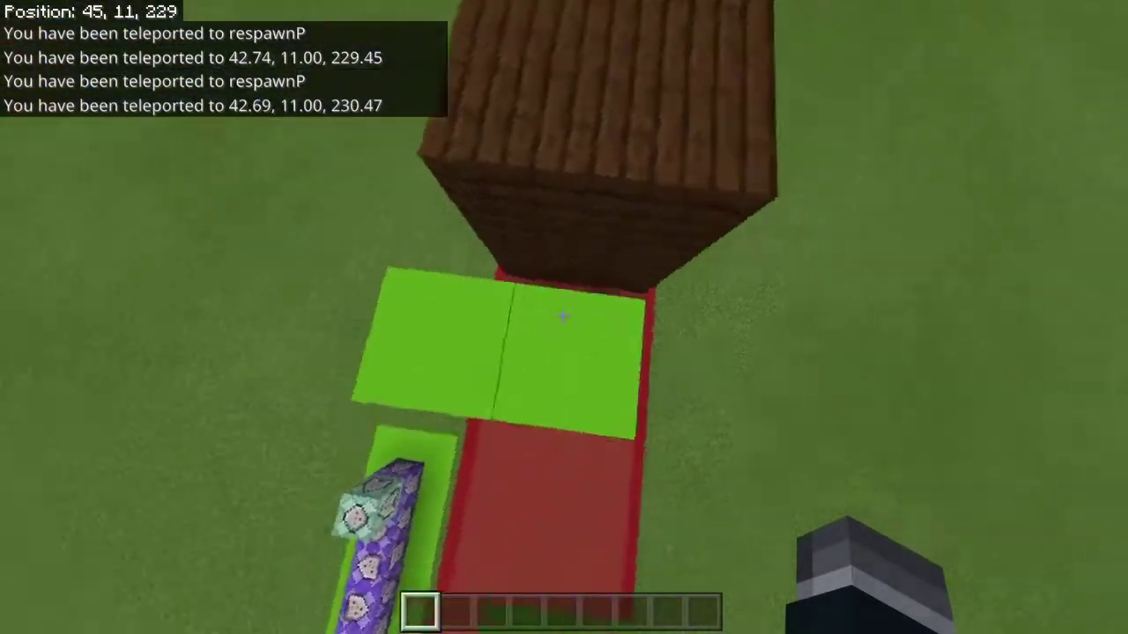
Repeat the respawn test by falling onto the red strip near the dark wood end platform
key("w")
key("w")
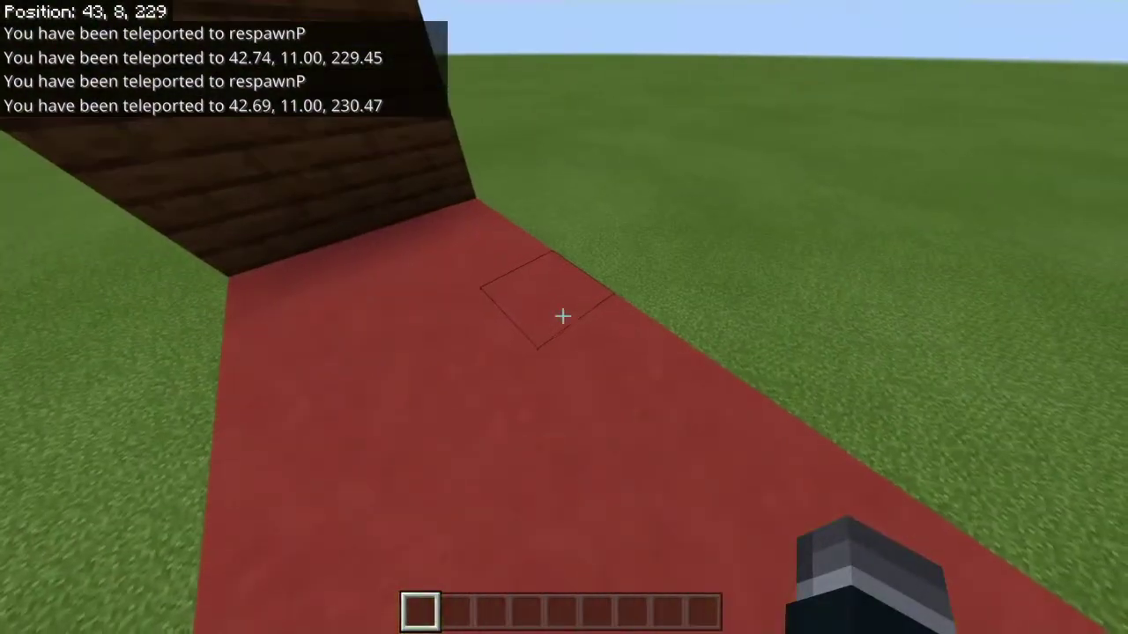
key("w")
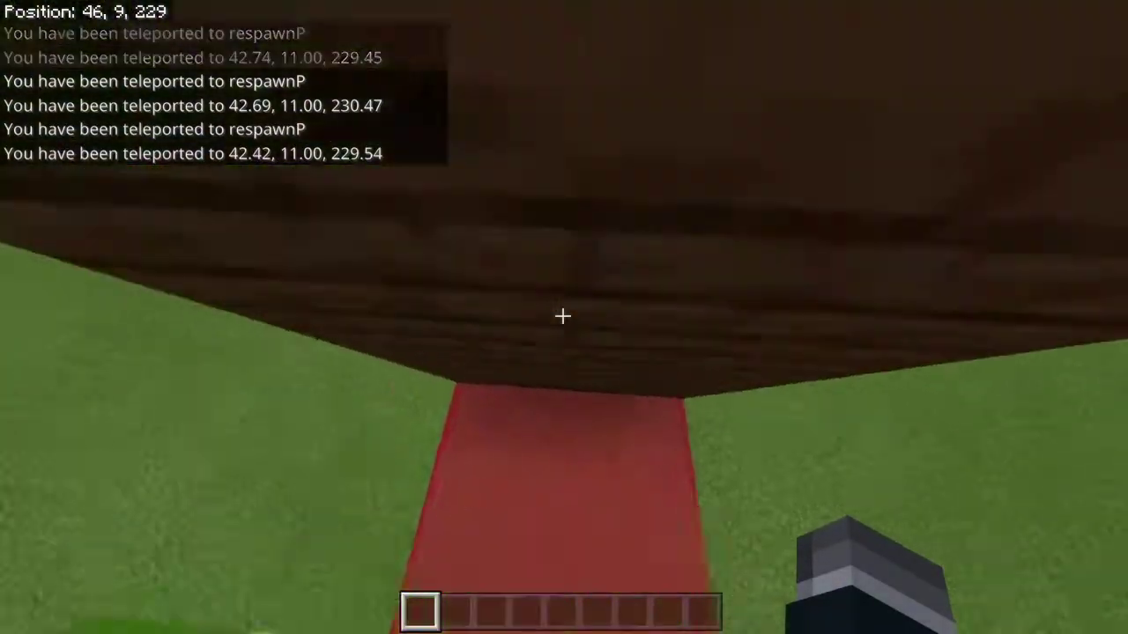
key("w")
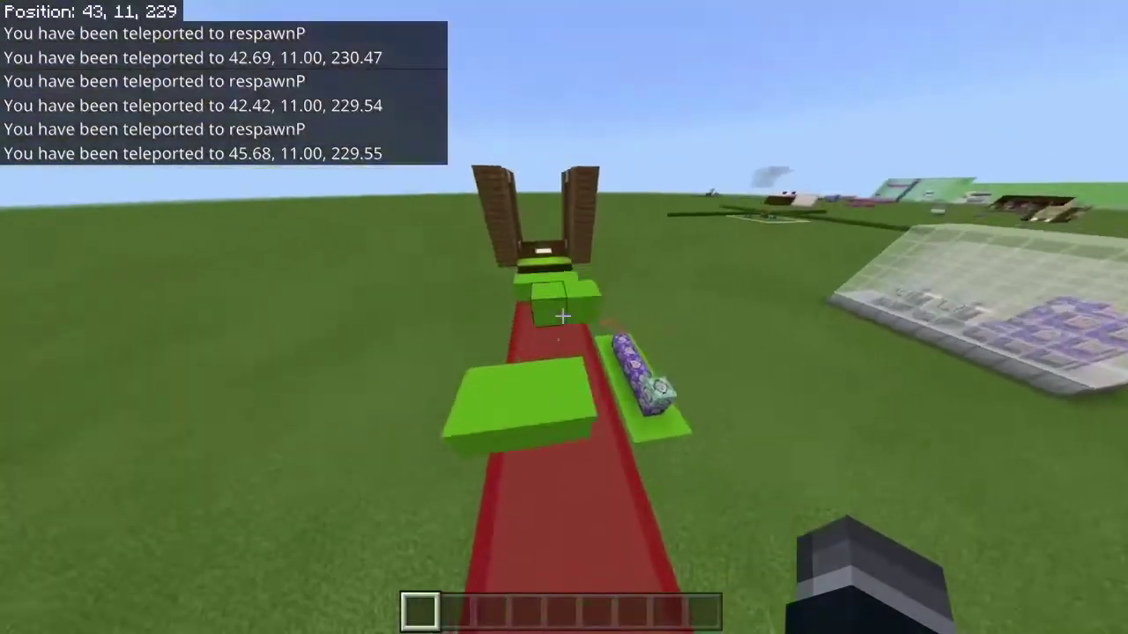
key("w")
key("space")
key("w")
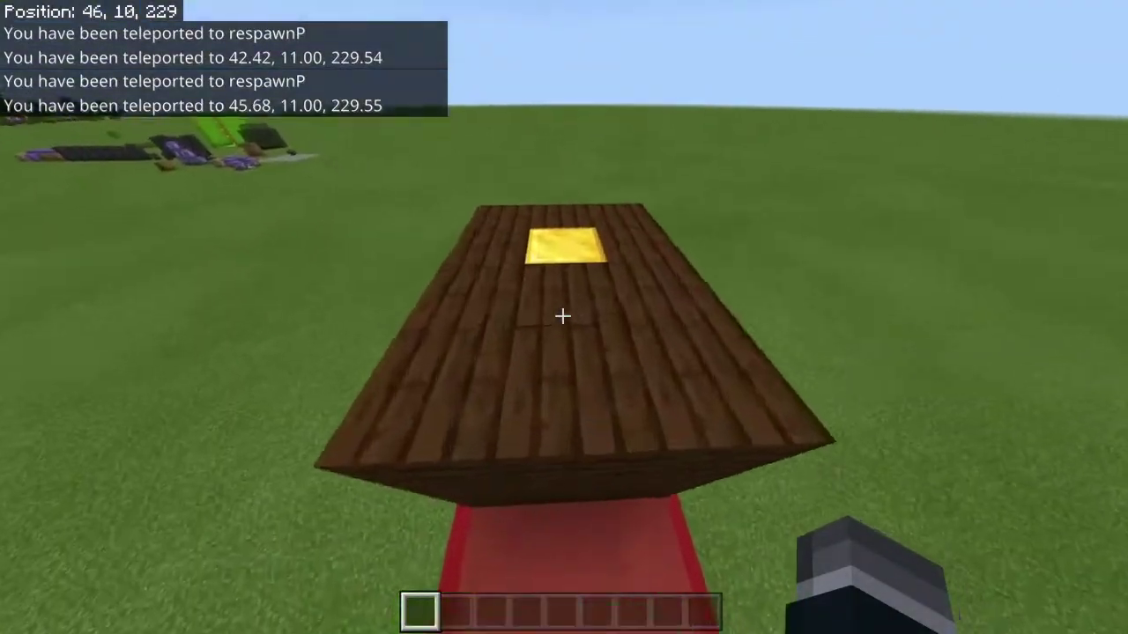
key("s")
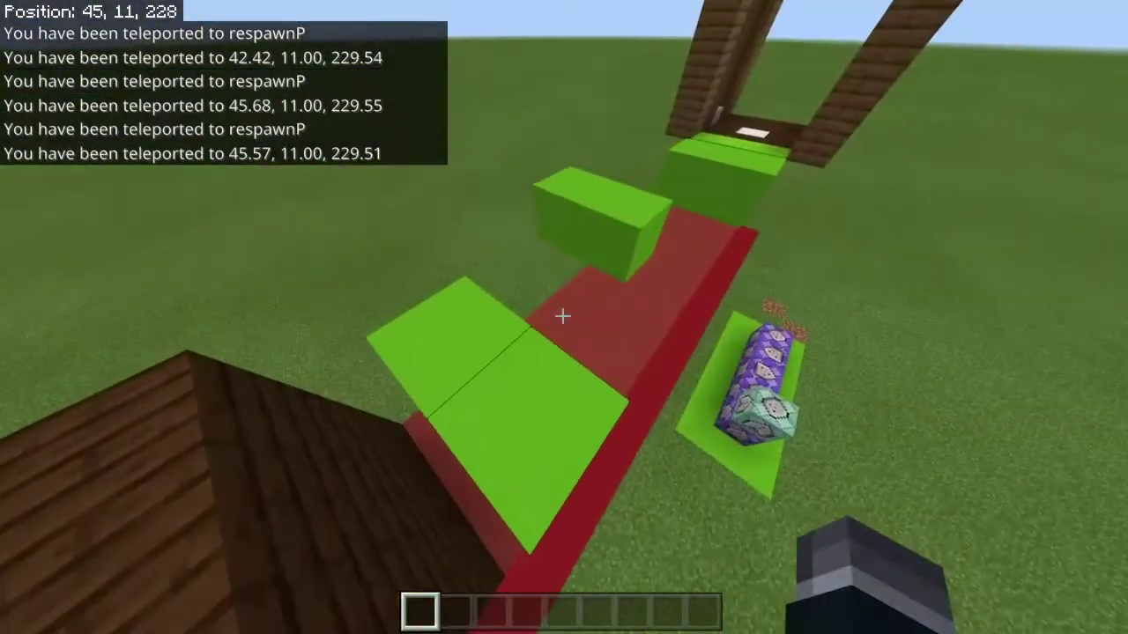
Jump back toward the start, and return across the lime platforms to the last one before the gold-block platform
key("w")
key("space")
key("w")
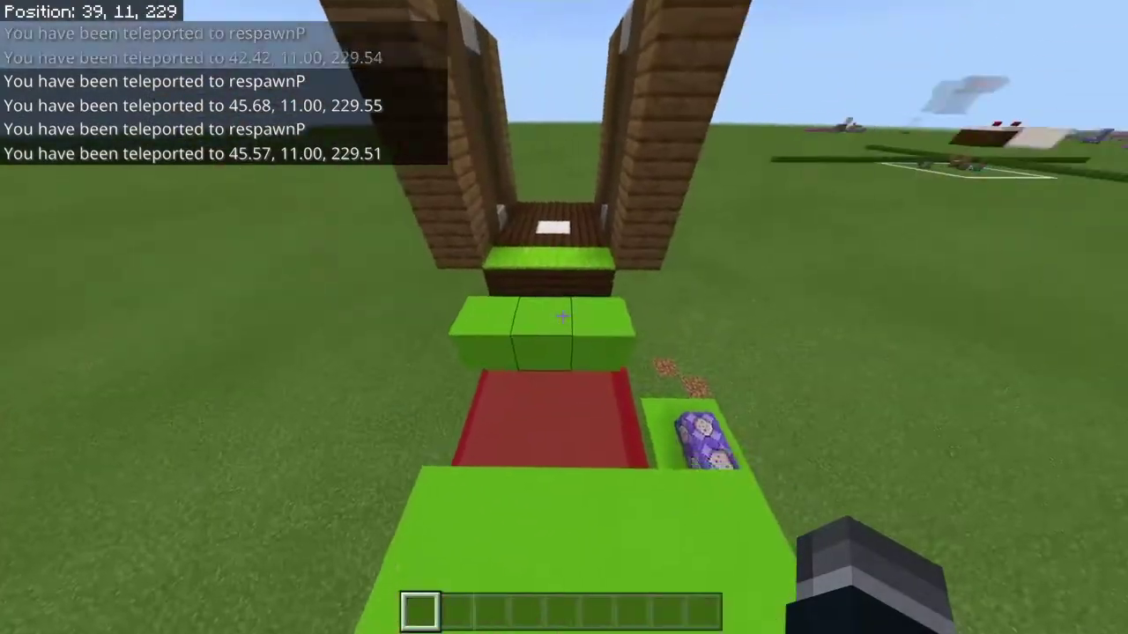
key("w")
key("space")
key("w")
key("space")
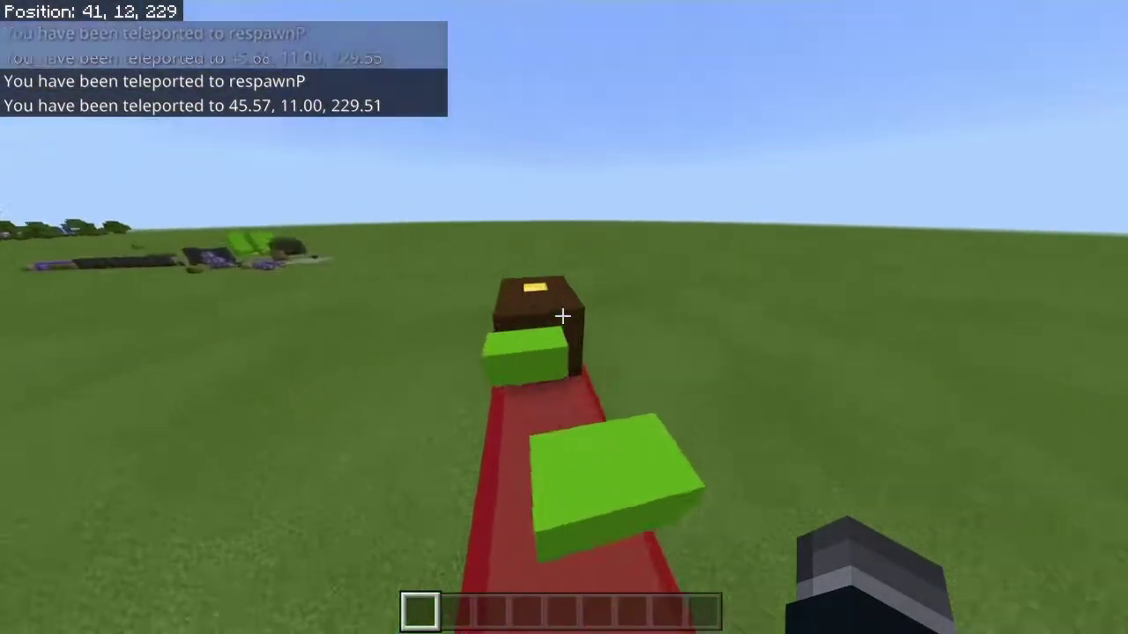
key("space")
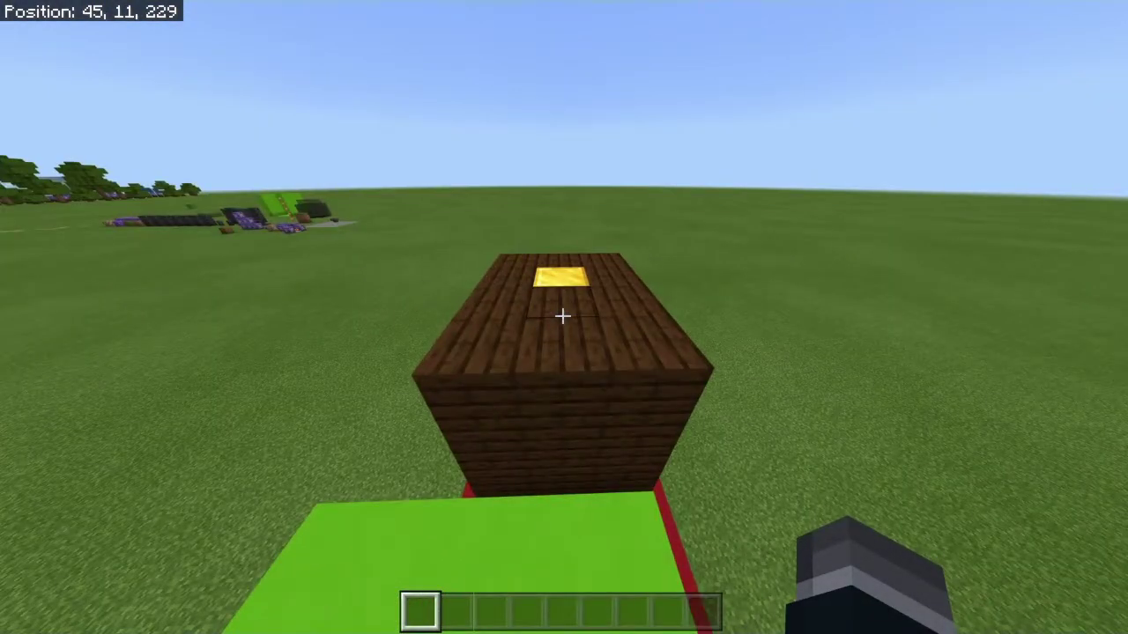
Finish the course on the gold block of the dark wood platform, and fly from the start down to the command blocks
key("w")
key("space")
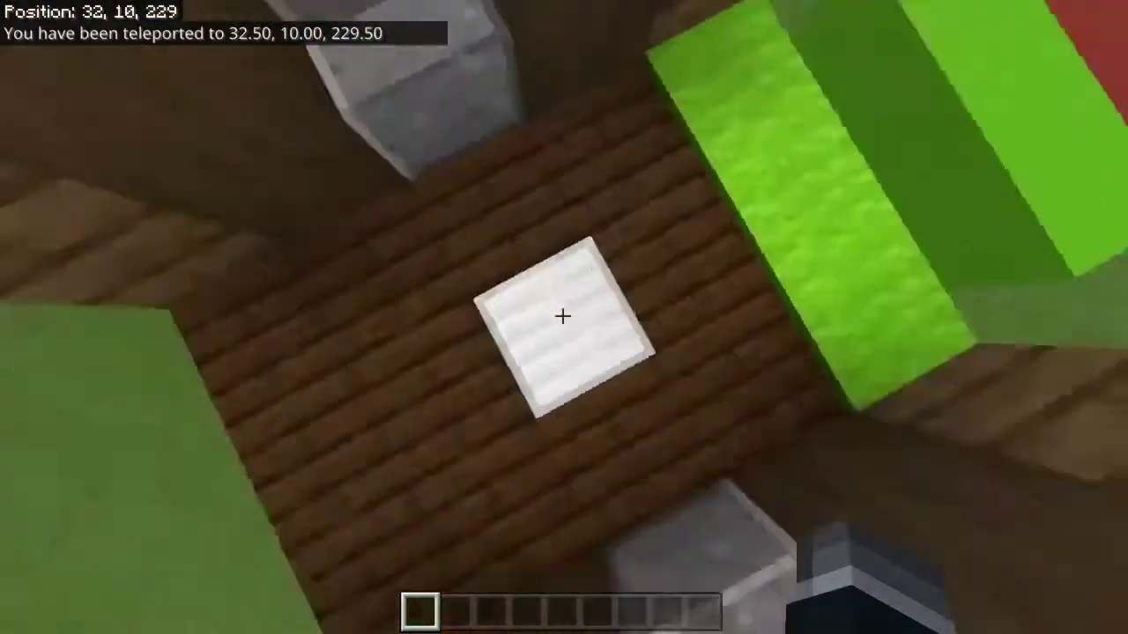
key("w")
key("space")
key("space")
key("w")
key("shift")
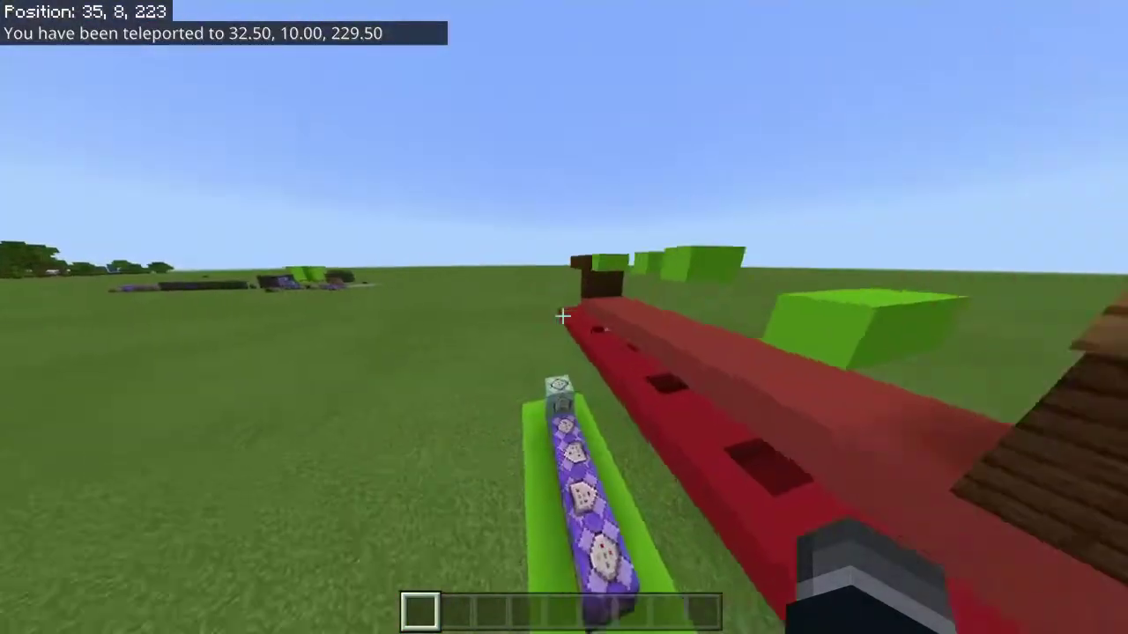
key("w")
key("shift")
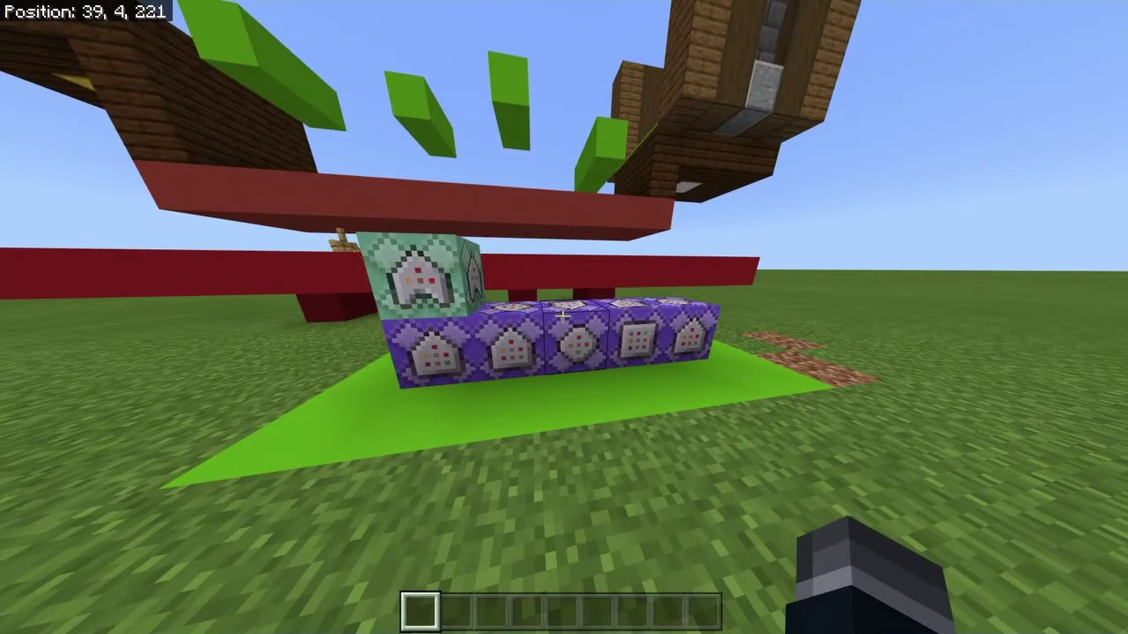
Inspect the settings and full command of the repeating block that moves the respawnP armor stand to the runningP player at height 5
right_click(562, 314)
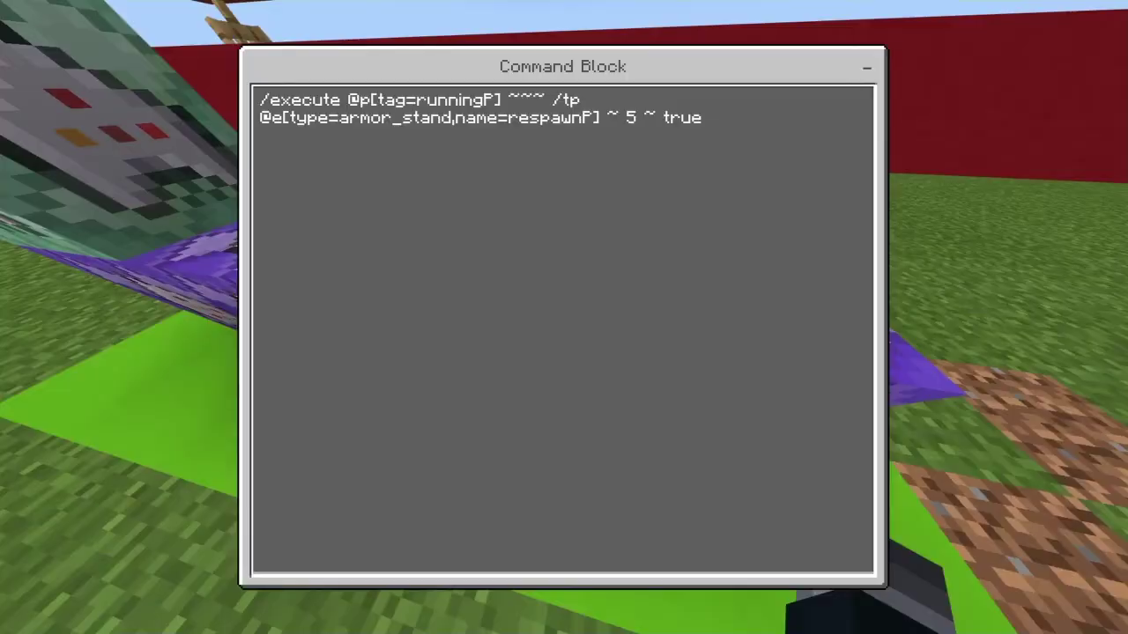
key("Escape")
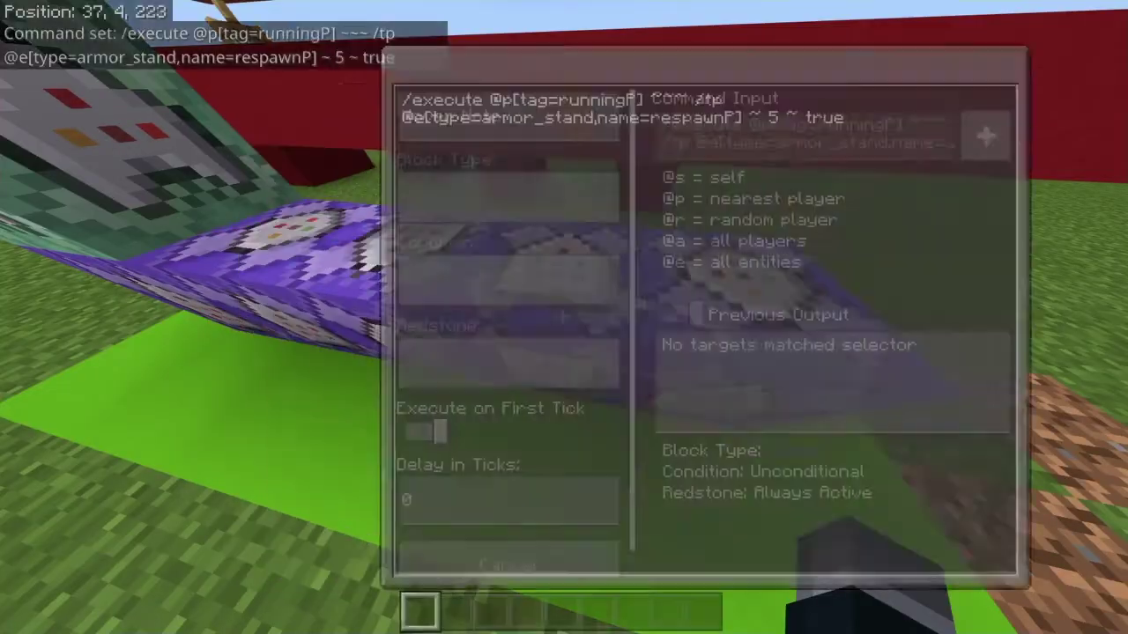
right_click(564, 317)
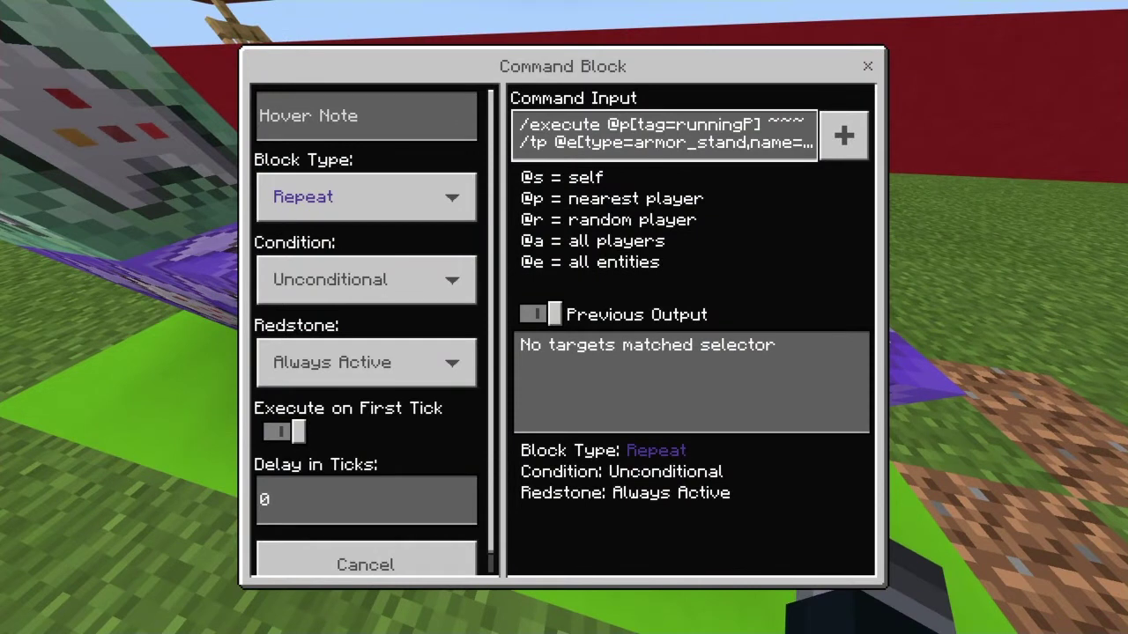
left_click(843, 135)
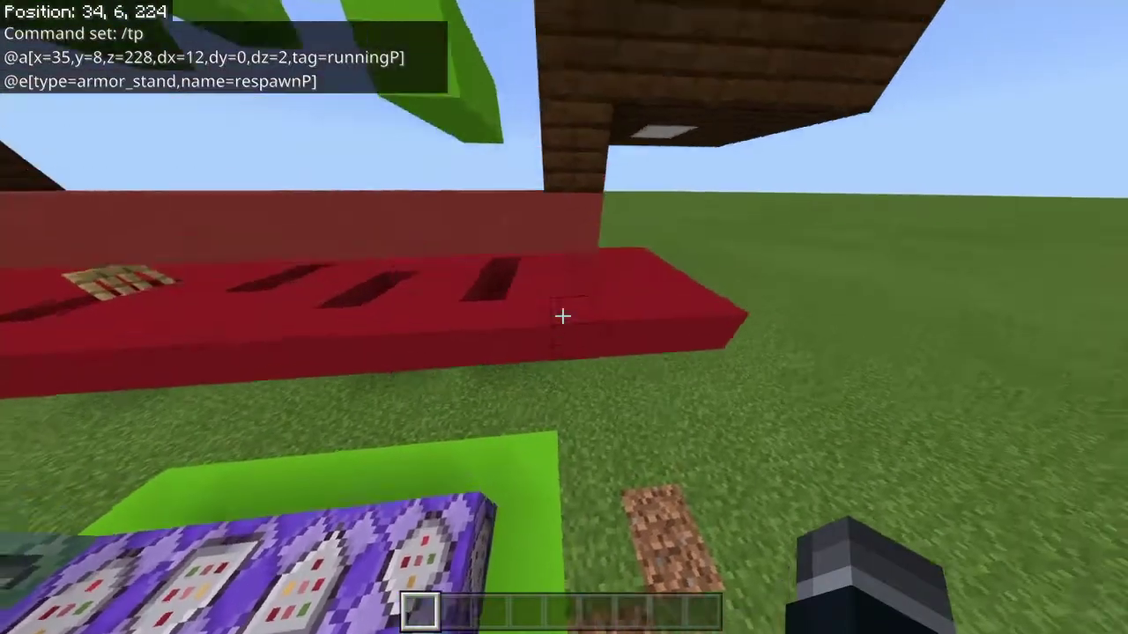
Fly to the start end of the upper red strip and along its edge to examine the fall-detection area
key("w")
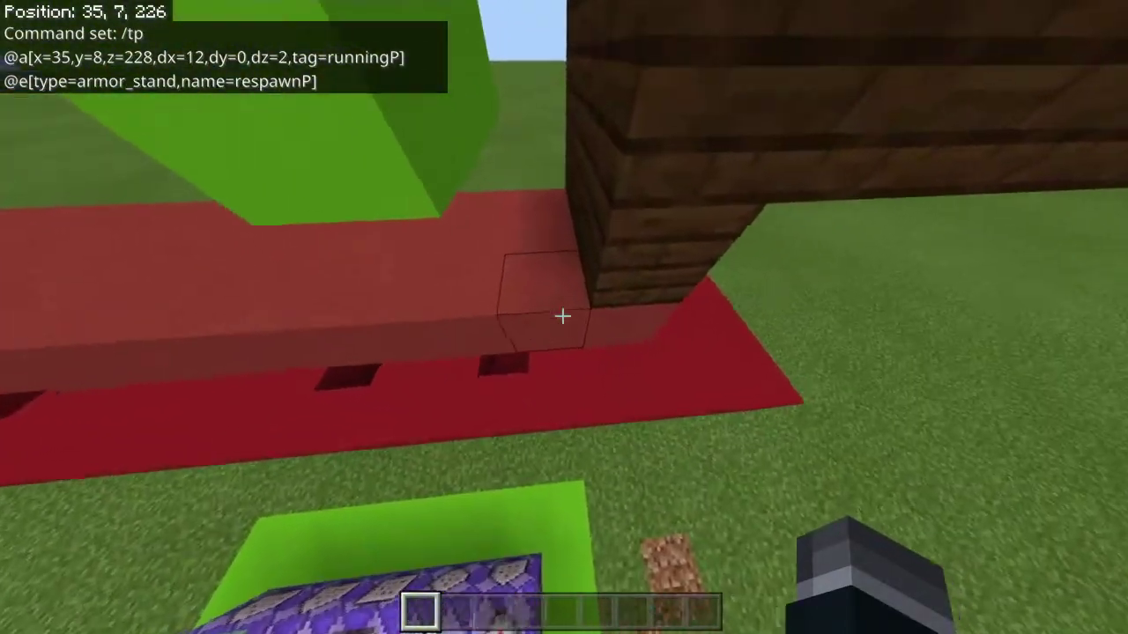
key("w")
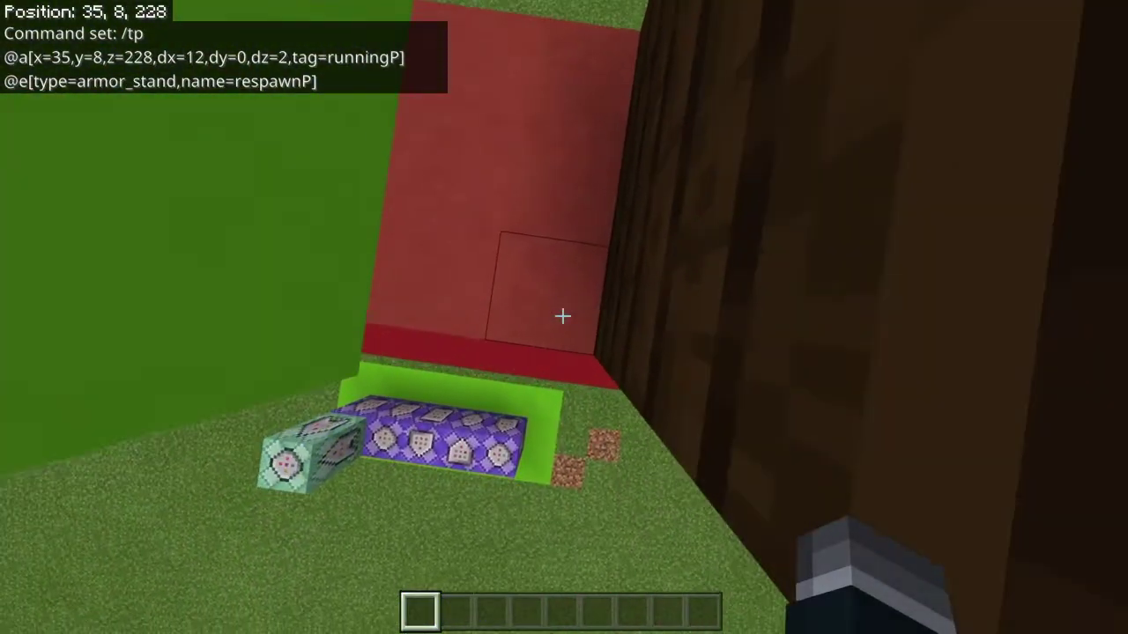
key("w")
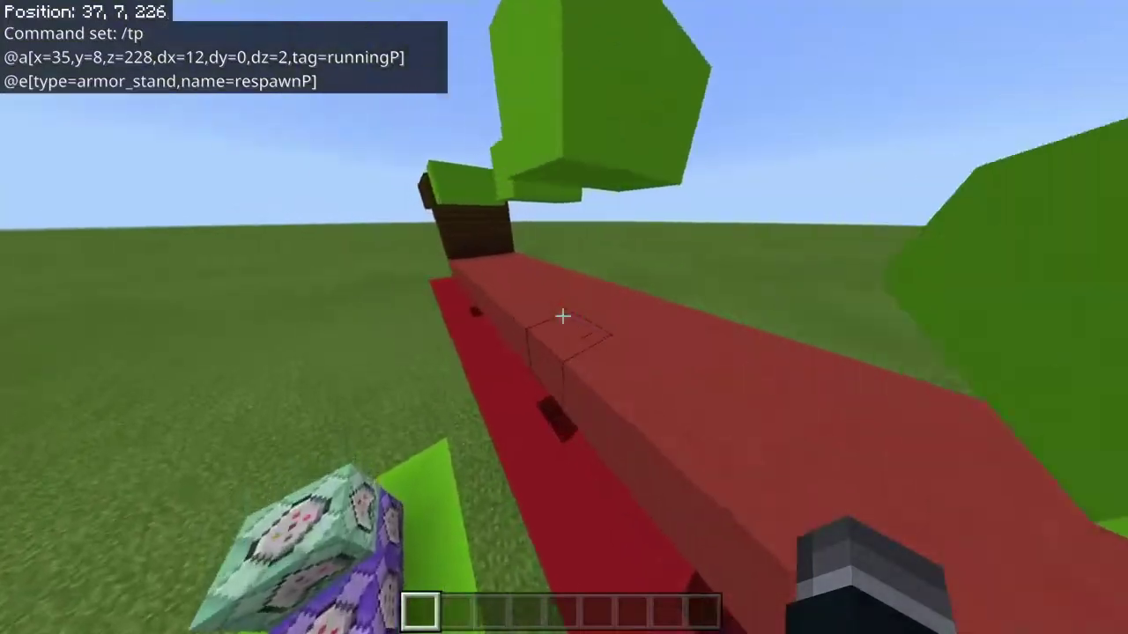
key("w")
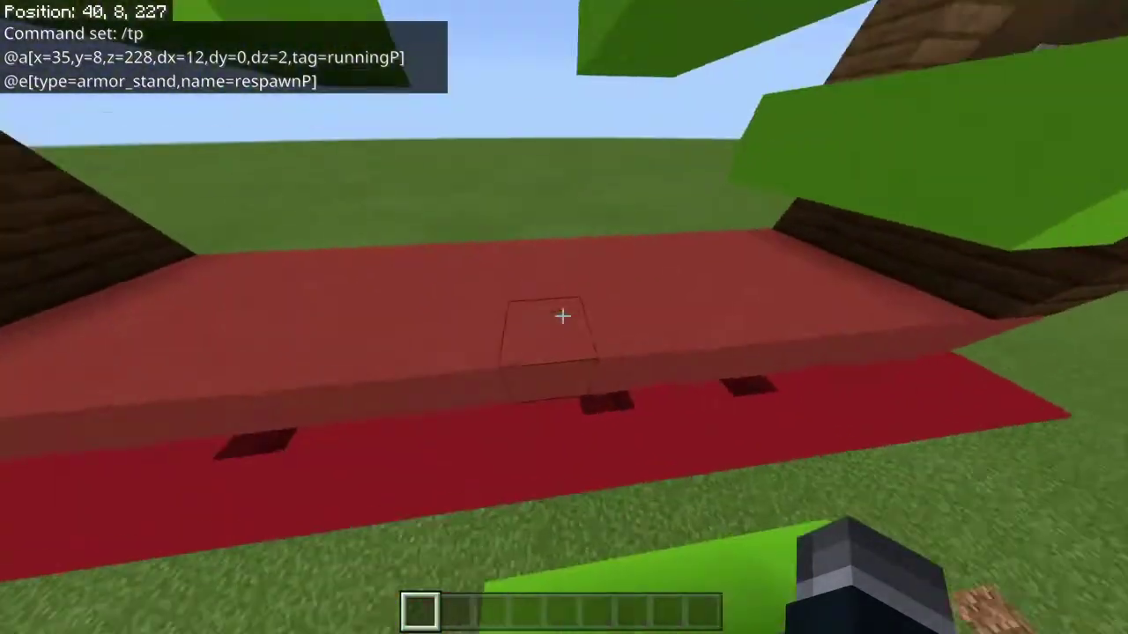
Return to the command blocks and check the area coordinates in the command teleporting fallen runningP players to the respawnP armor stand
key("d")
key("s")
key("shift")
key("a")
right_click(561, 315)
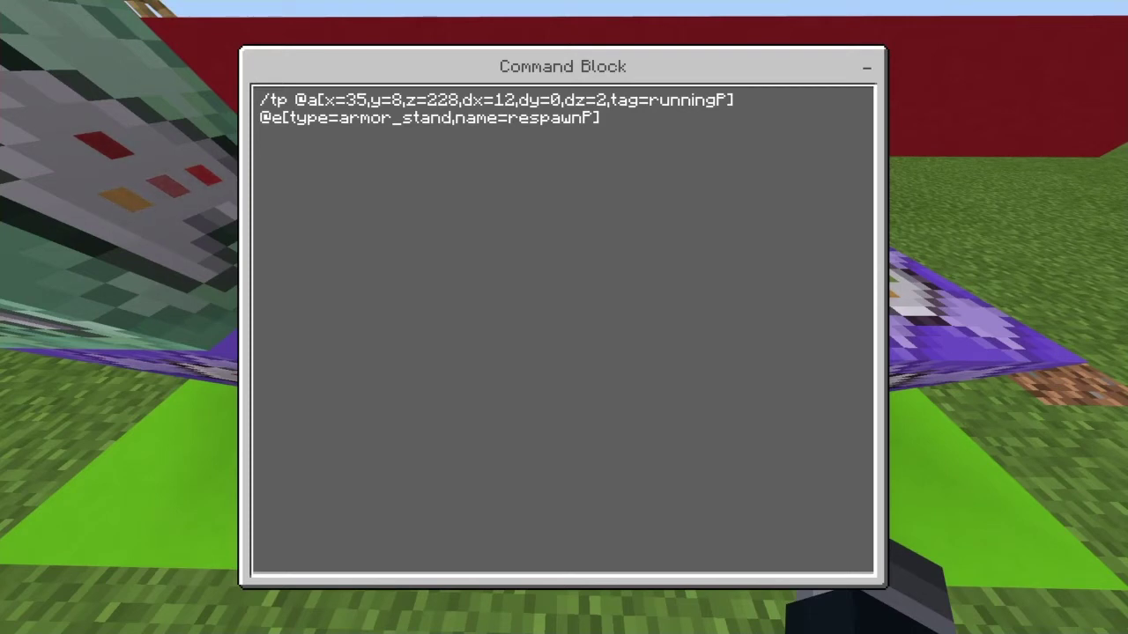
key("Escape")
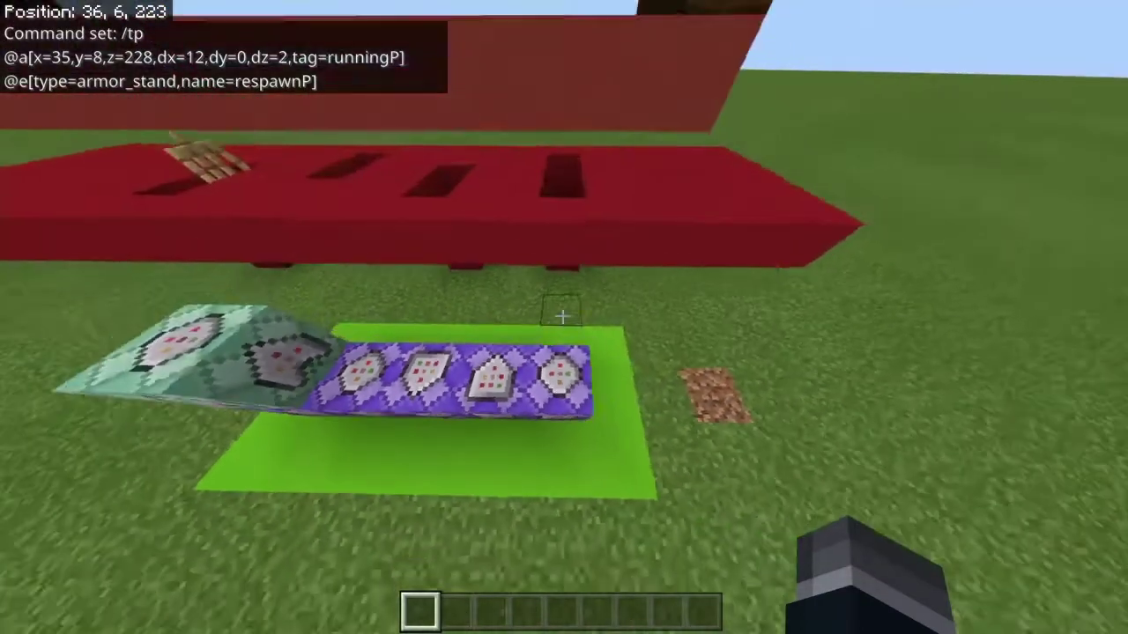
Fly between the gold-block end and the start end of the upper red strip to examine the length of the detection area
key("a")
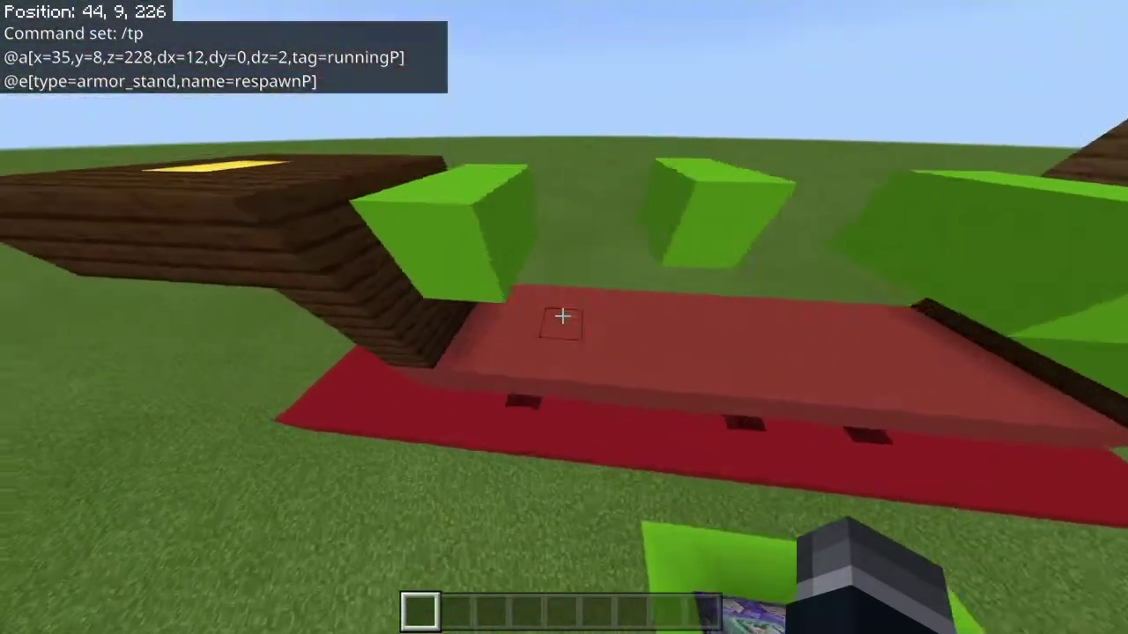
key("d")
key("shift")
key("d")
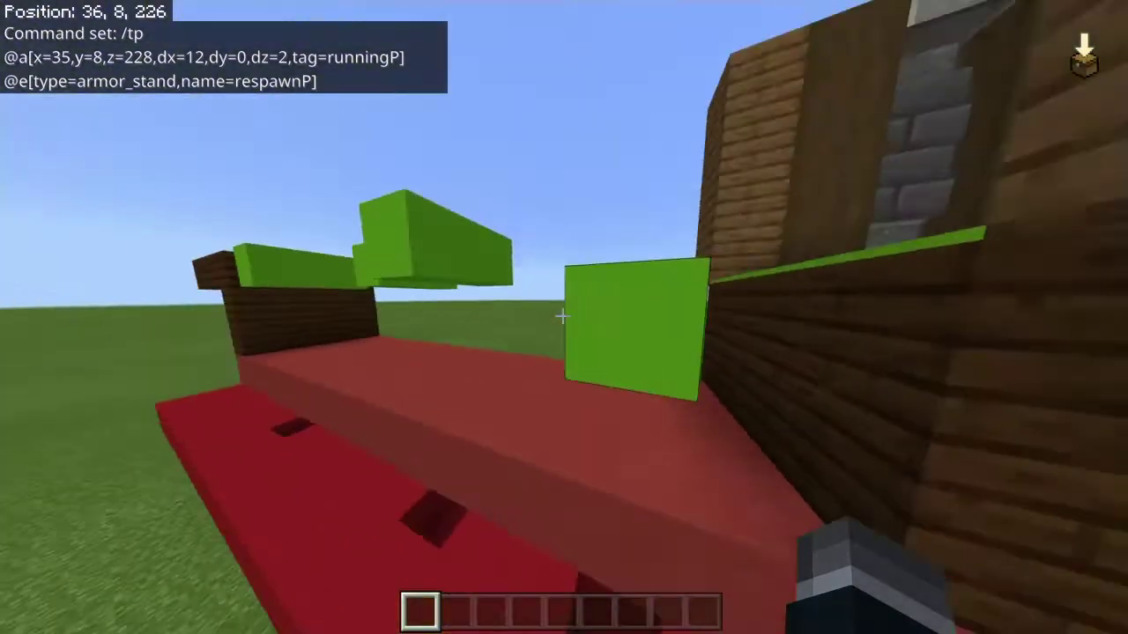
Reopen the fall-detection teleport command in full view to review its dx, dy, dz and tag selectors, and close it
key("s")
key("a")
key("shift")
right_click(562, 316)
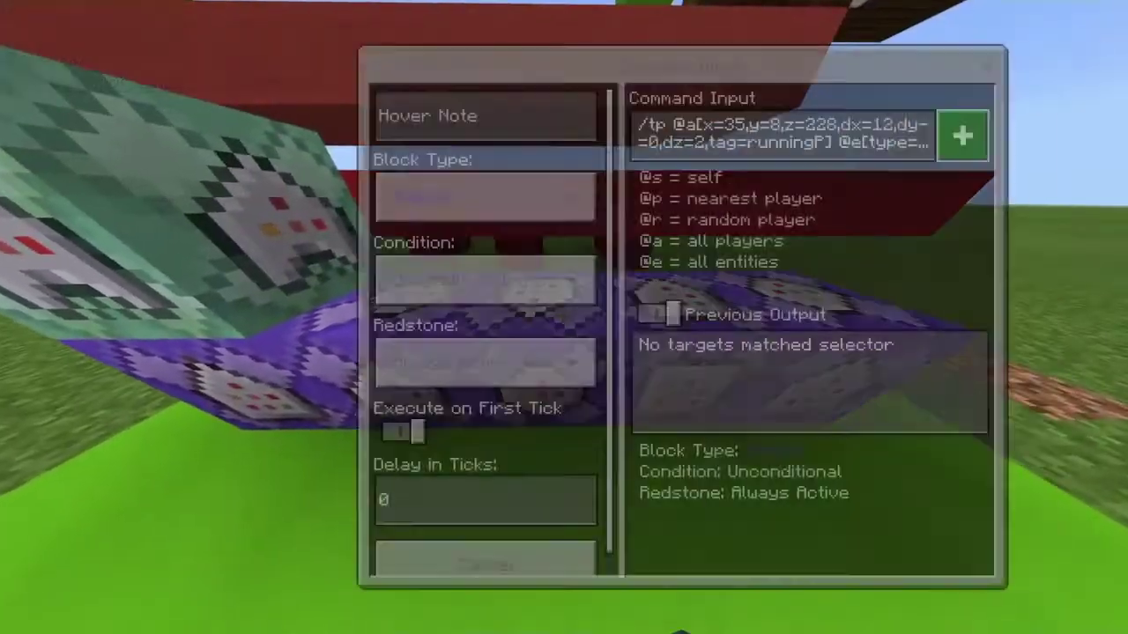
left_click(755, 131)
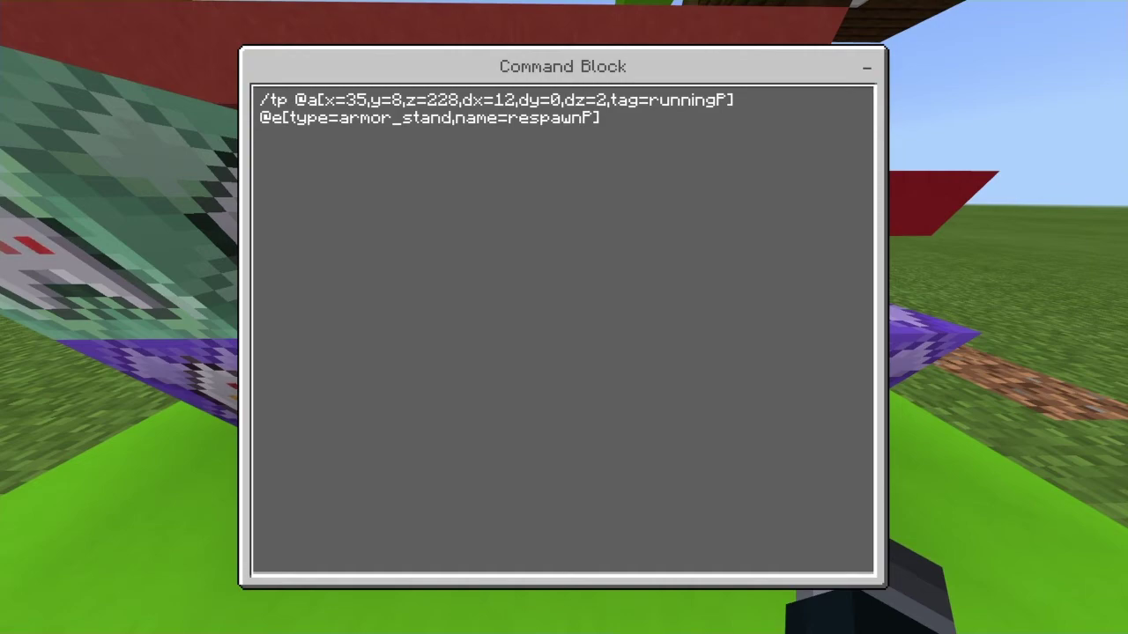
key("Escape")
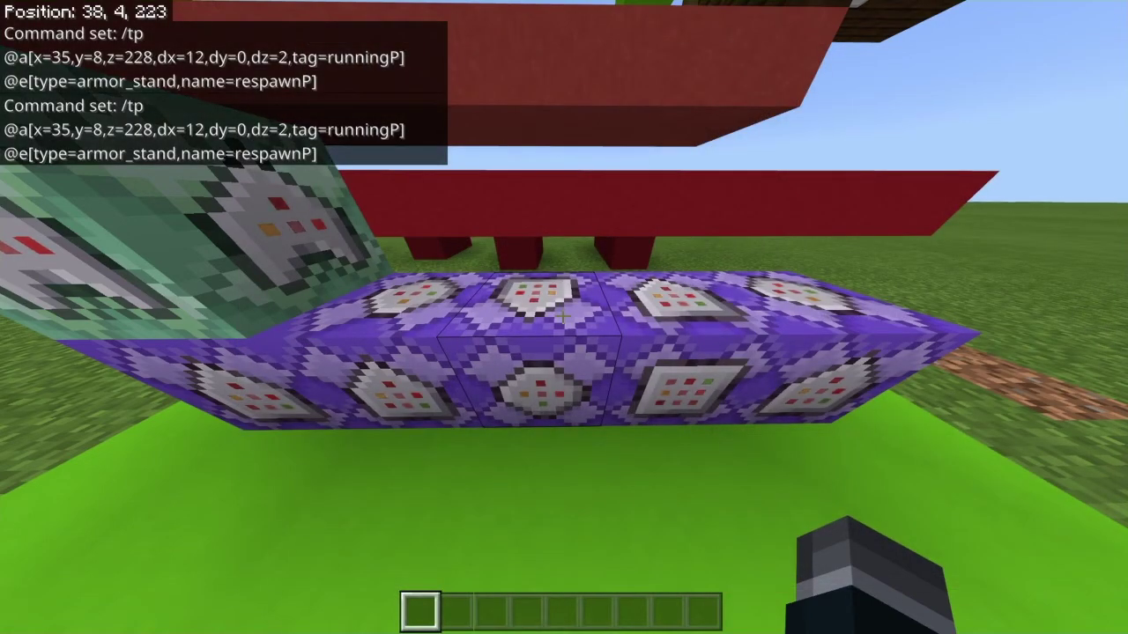
Examine the execute command that teleports a runningP player near the armor stand up six blocks, facing 47 11 229
key("a")
right_click(563, 316)
right_click(562, 315)
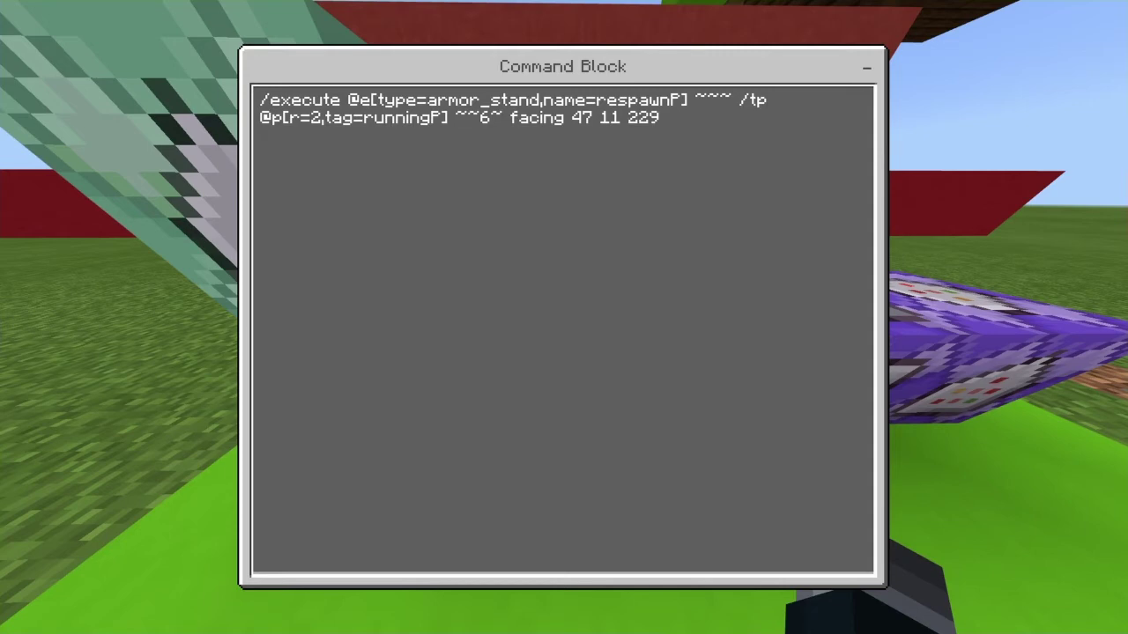
key("Escape")
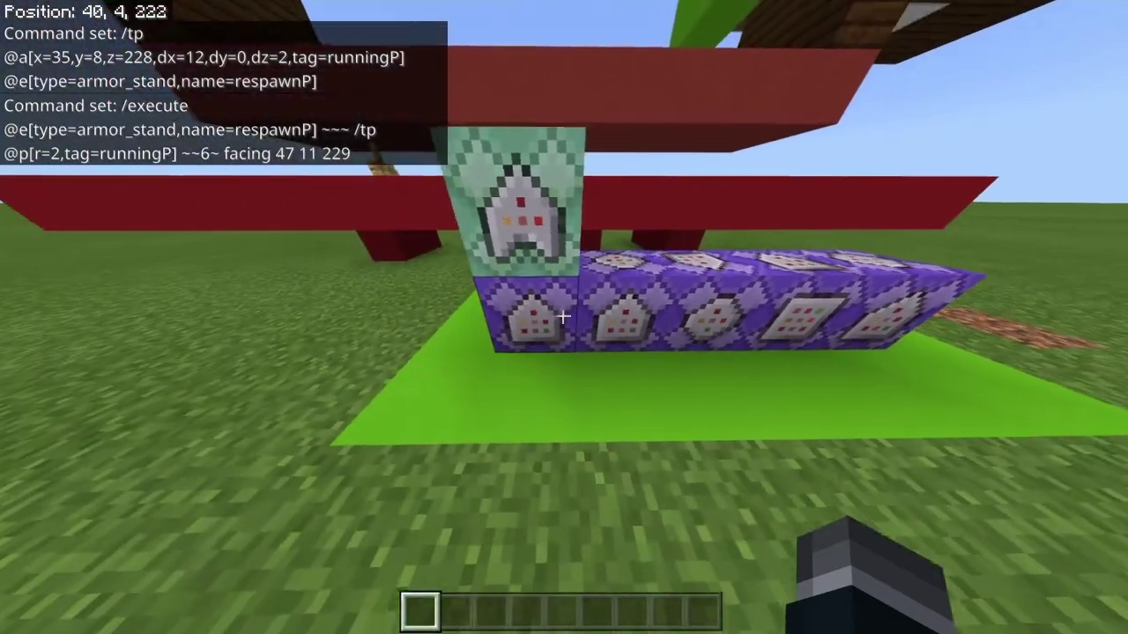
Circle above the course and back to the command blocks, and check the command that adds the runningP tag at the start
key("d")
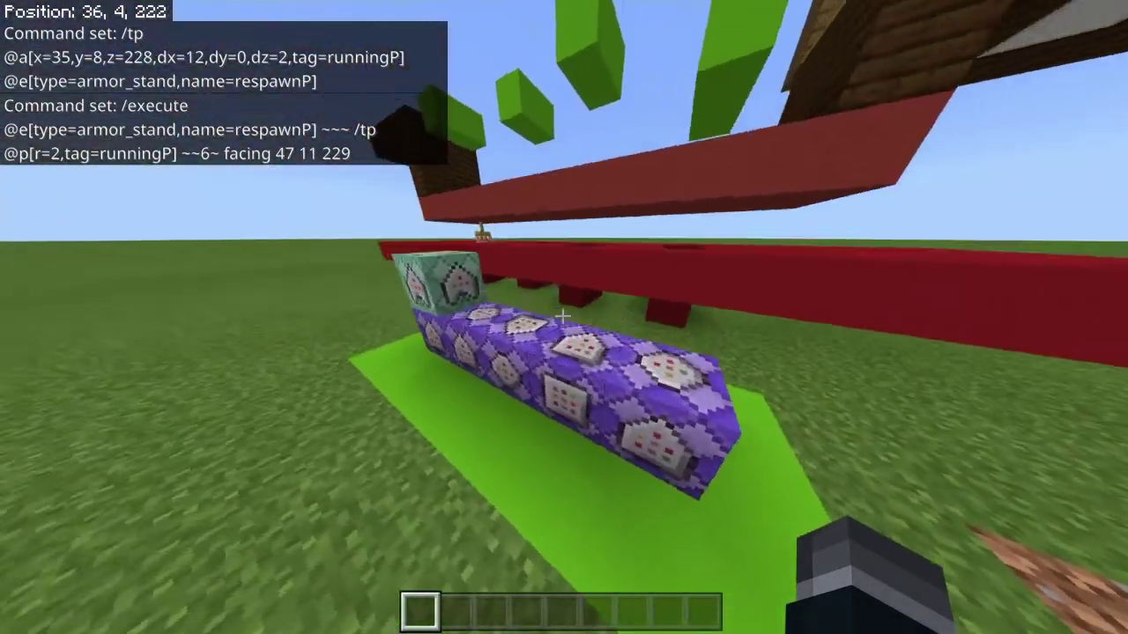
key("space")
key("space")
key("w")
key("d")
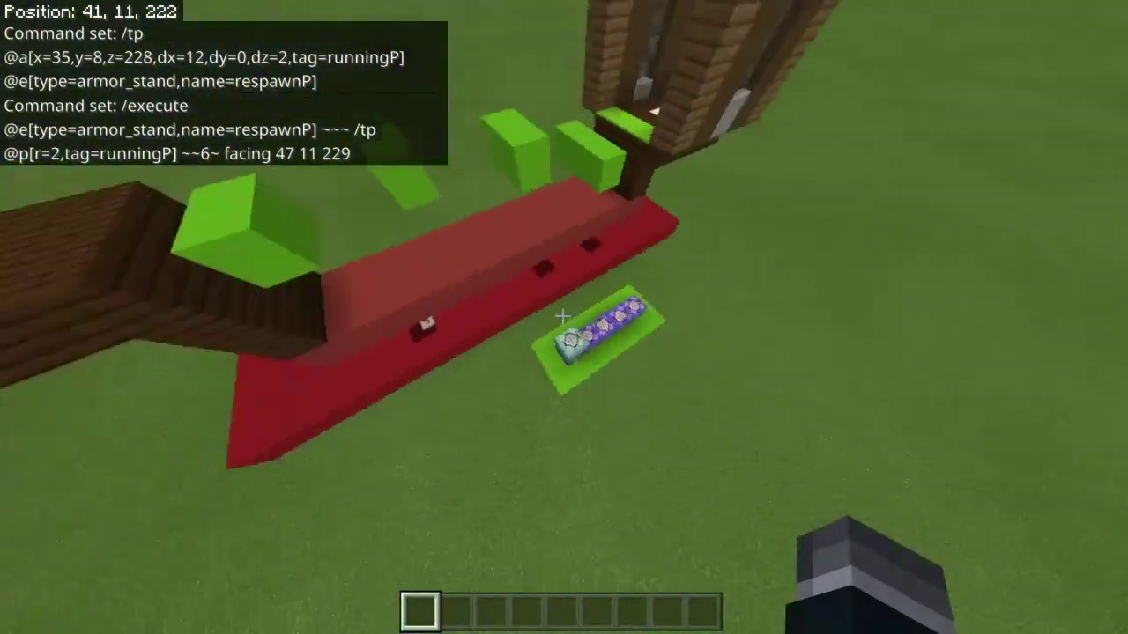
key("shift")
key("shift")
key("d")
right_click(564, 317)
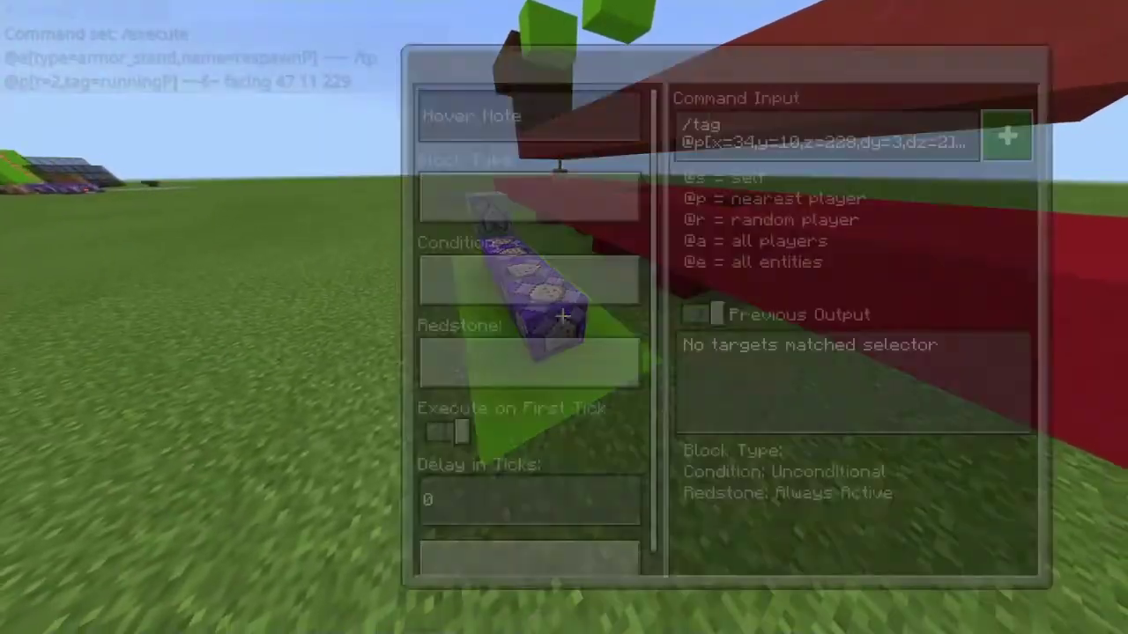
key("Escape")
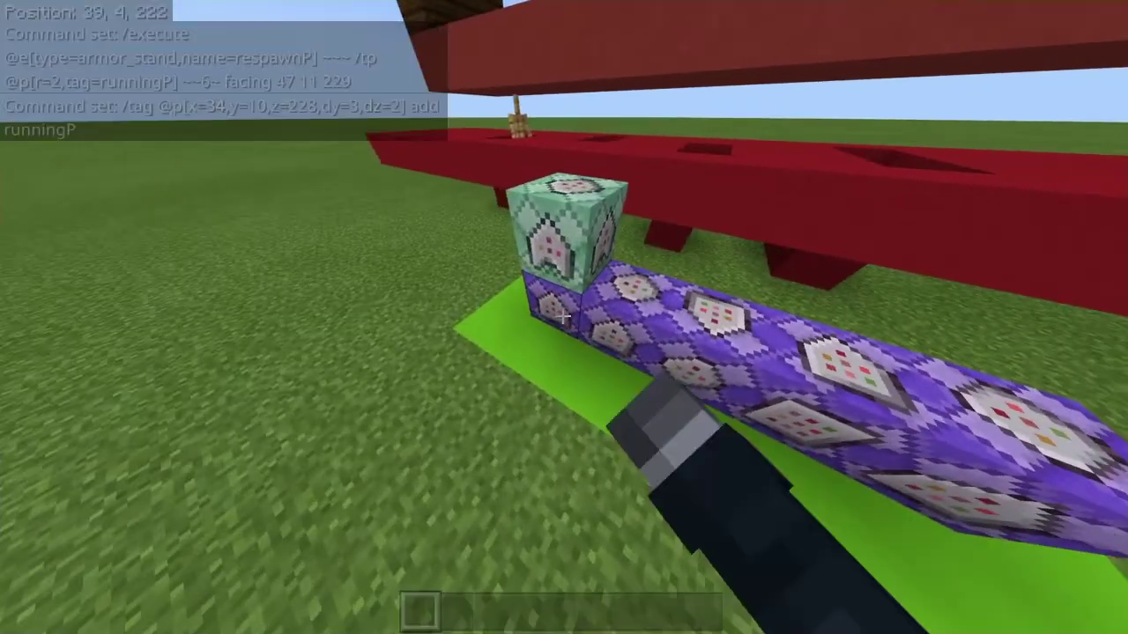
Review the finish-block commands that remove the runningP tag and teleport the player to 32 10 229 facing 33 10 229
right_click(564, 317)
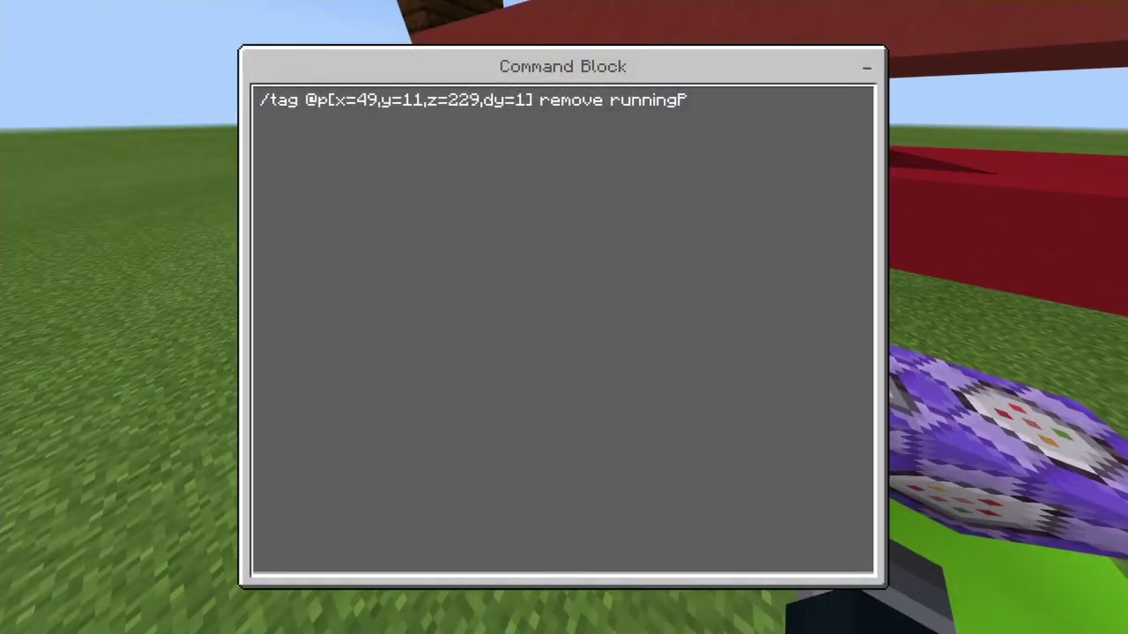
key("Escape")
right_click(564, 317)
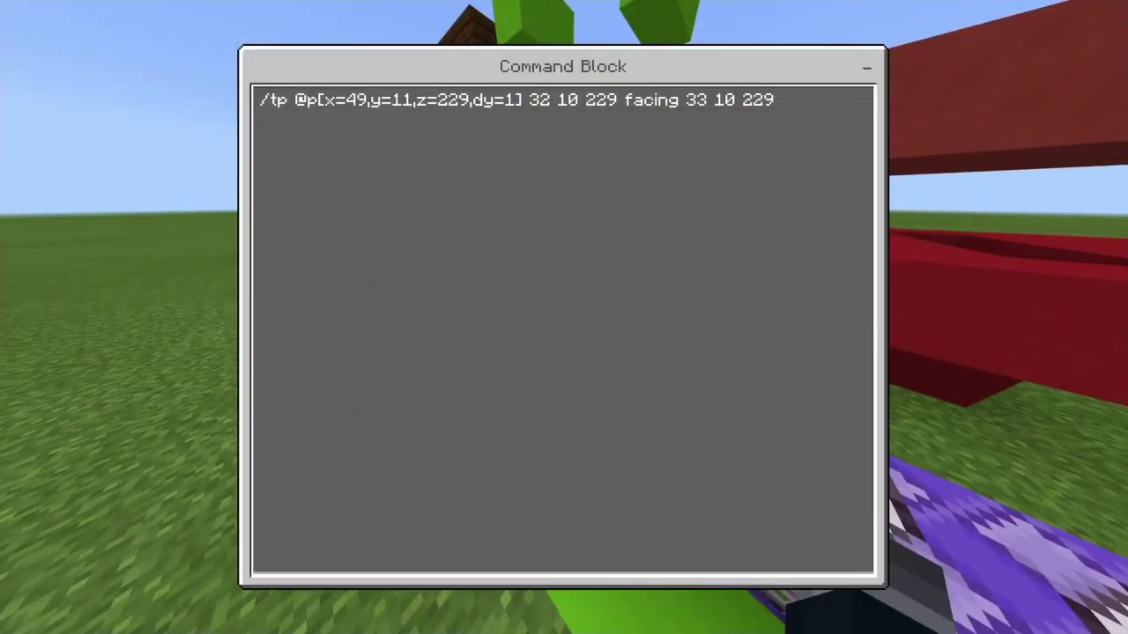
key("Escape")
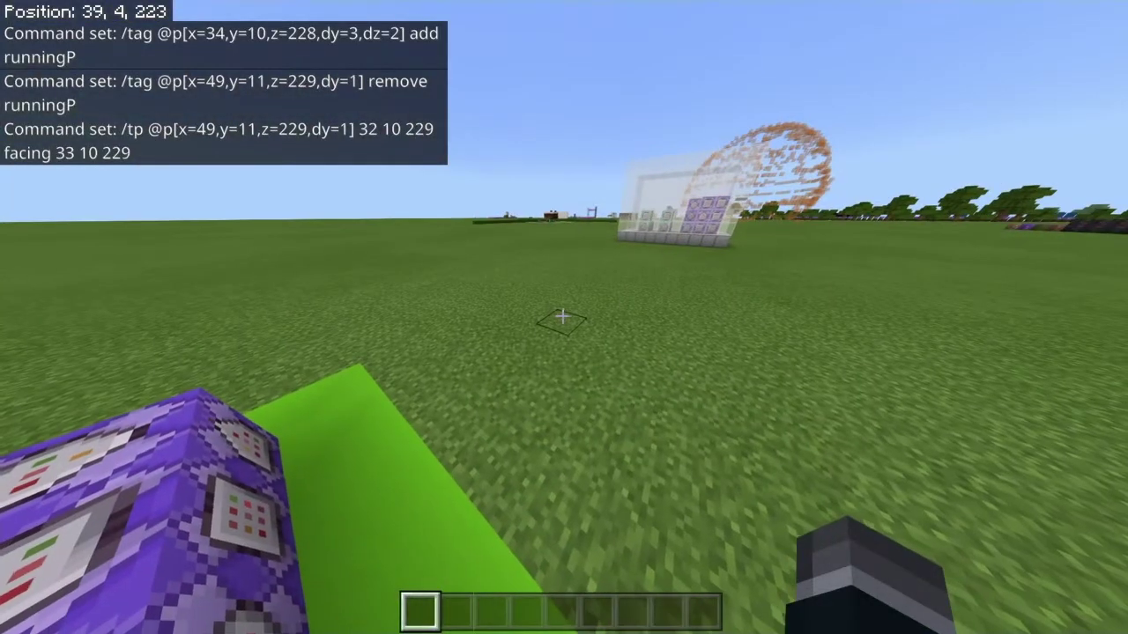
Switch to the front-facing third-person view and fly around the parkour course and its command blocks
key("F5")
key("F5")
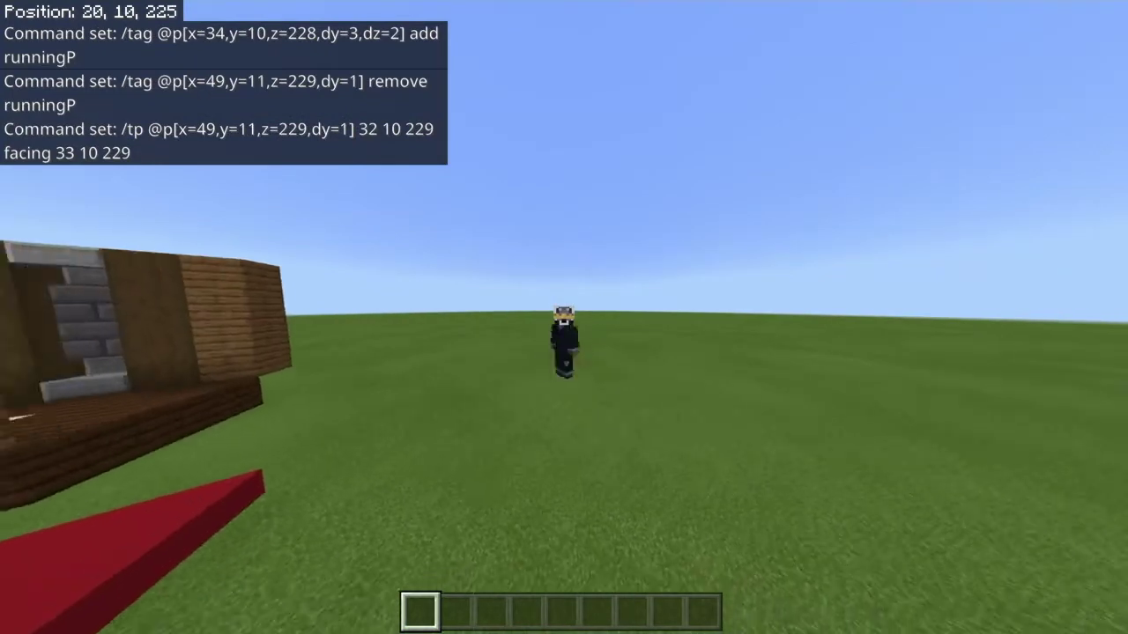
key("w")
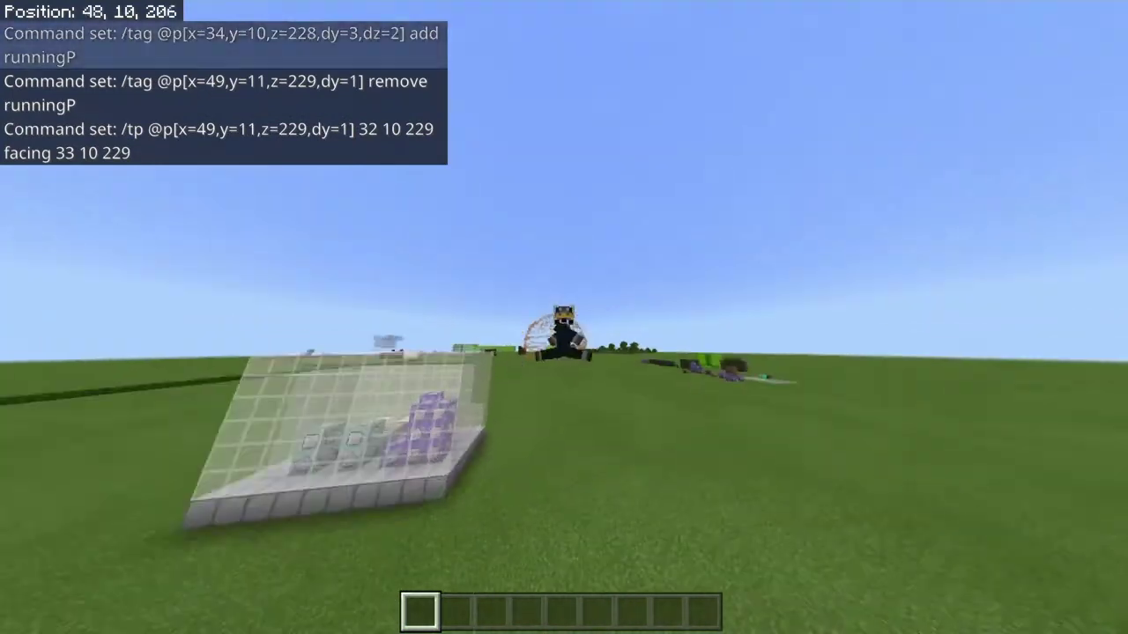
key("w")
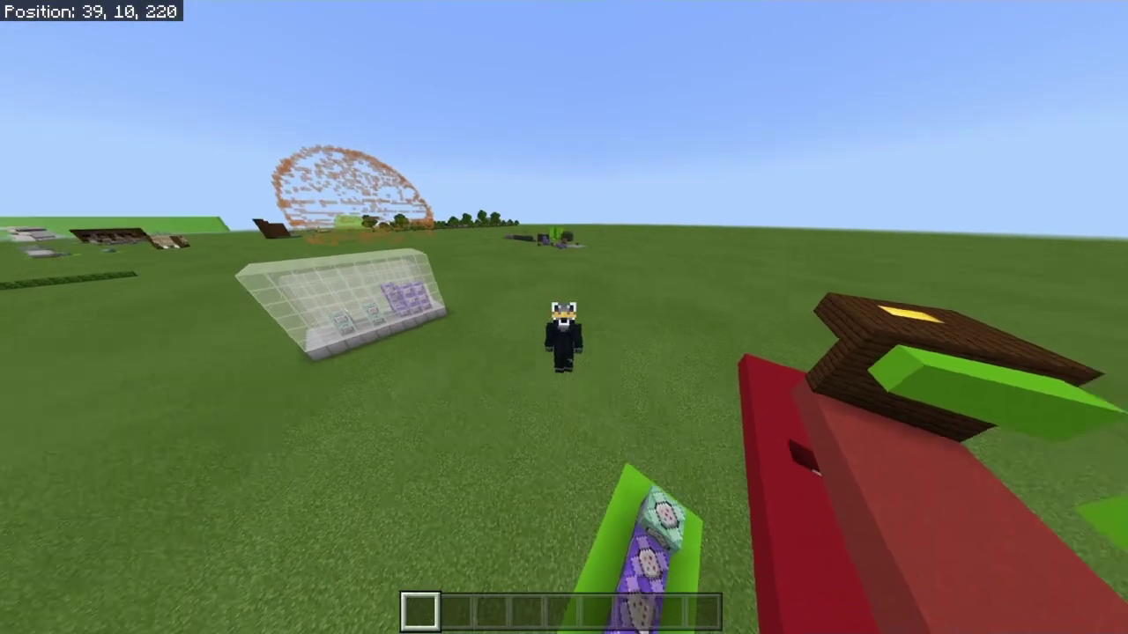
key("w")
key("w")
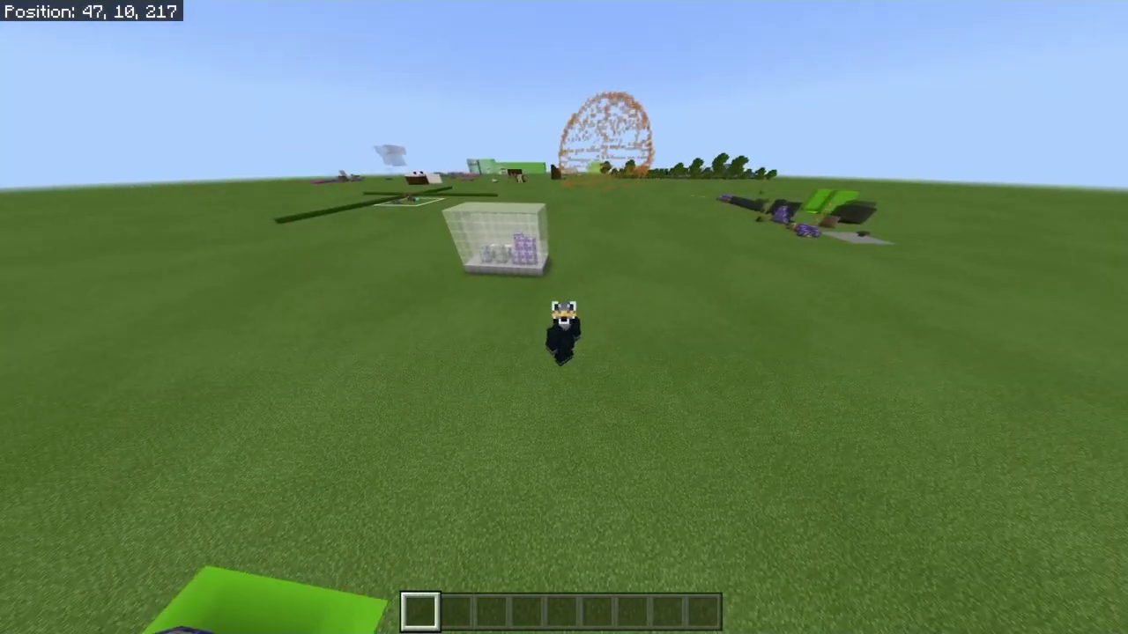
key("w")
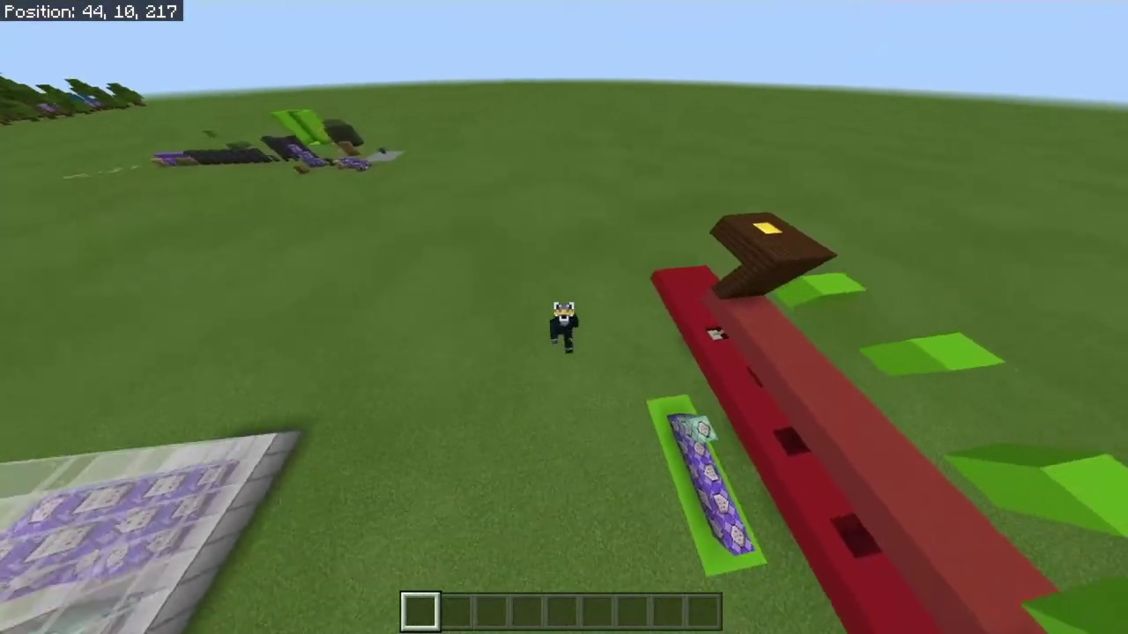
key("F5")
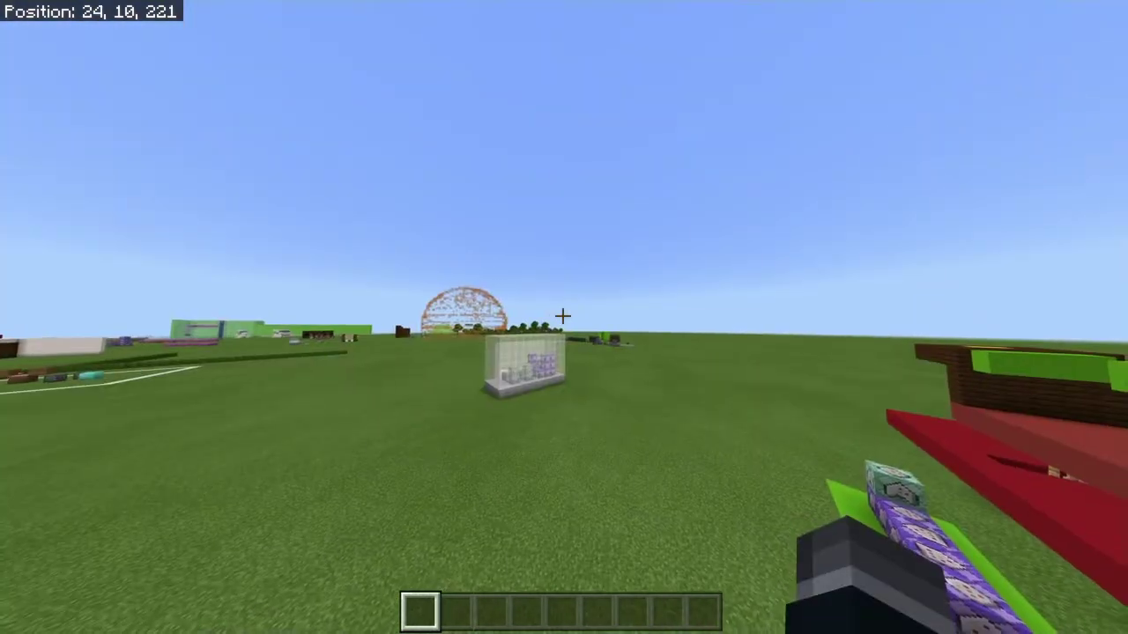
key("w")
left_click(564, 317)
left_click(564, 317)
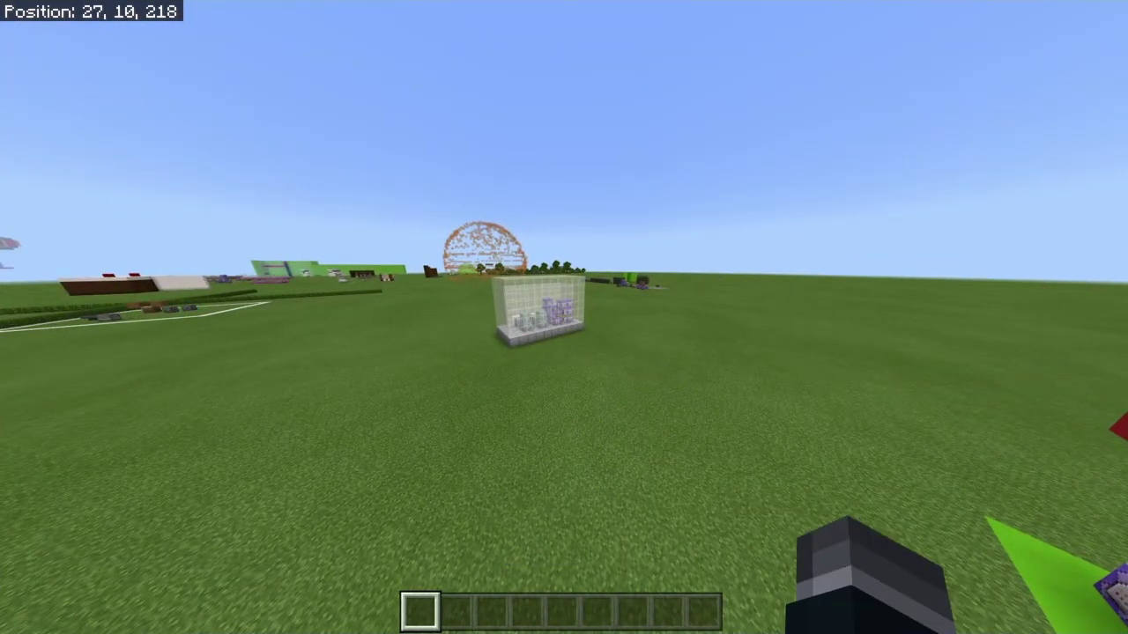
key("w")
left_click(563, 317)
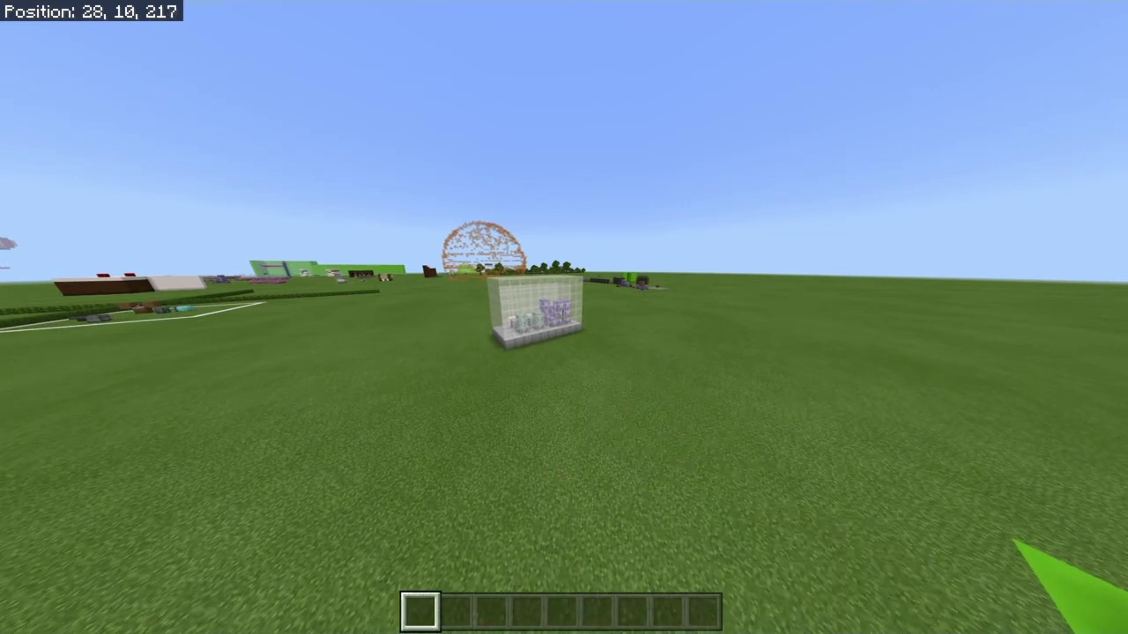
left_click(564, 317)
left_click(564, 318)
key("F5")
key("F5")
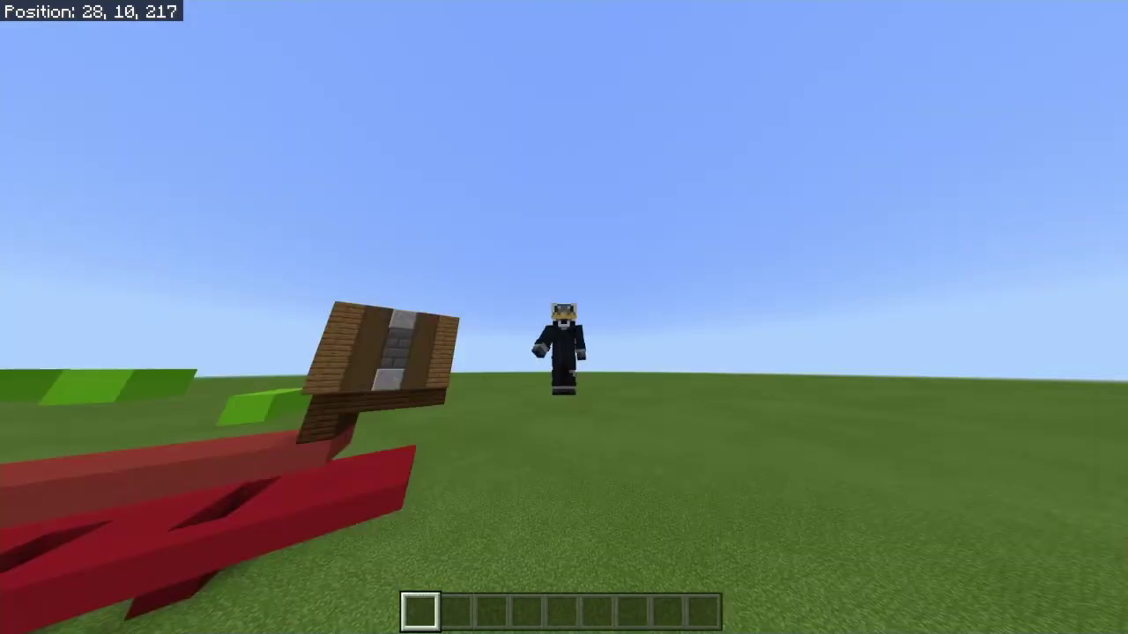